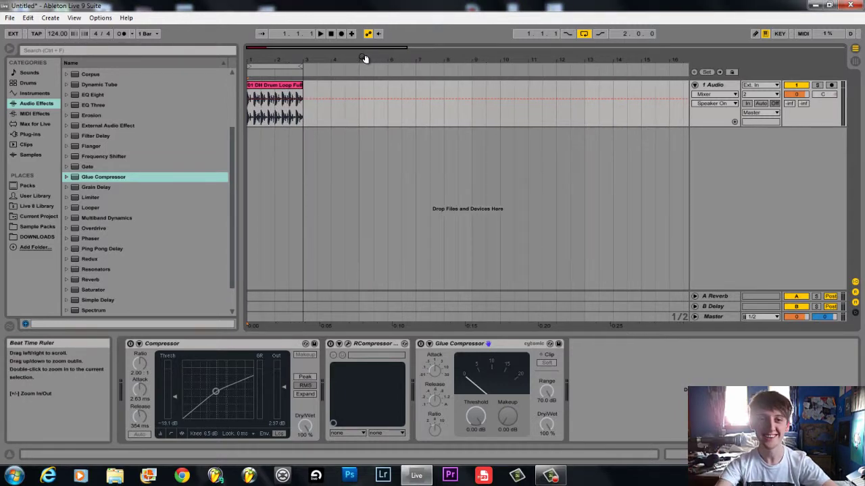
Step: Play the drum loop from its start to hear it uncompressed, and stop playback
left_click_drag(260, 59, 257, 62)
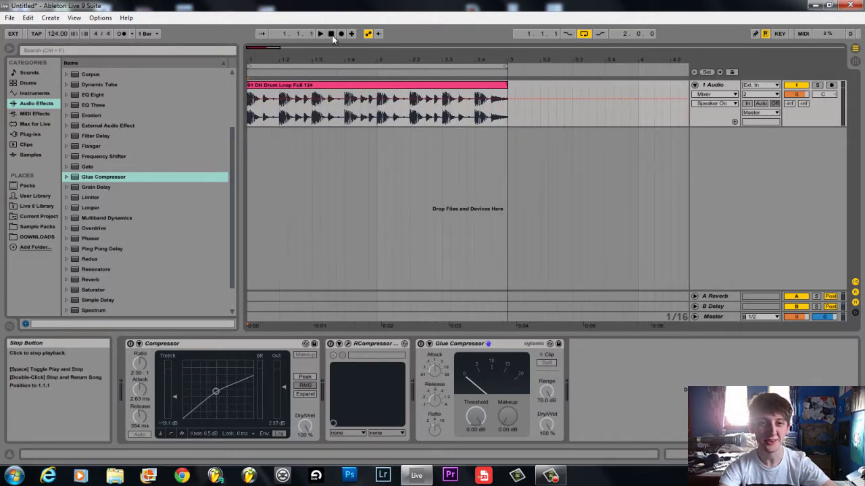
left_click_drag(330, 61, 331, 57)
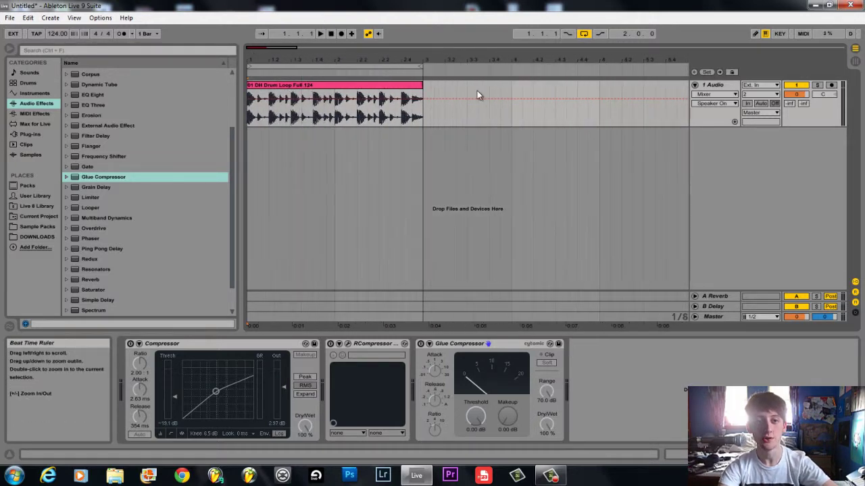
left_click(422, 93)
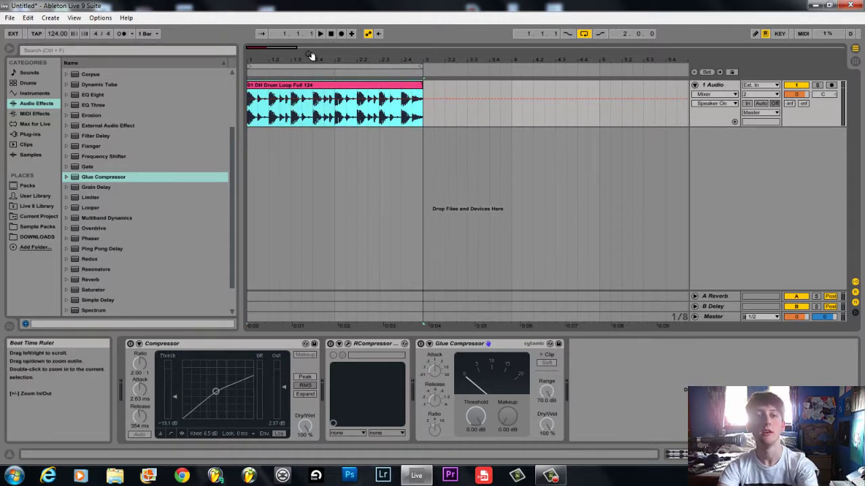
mouse_move(309, 54)
left_mouse_down()
mouse_move(301, 62)
mouse_move(315, 61)
left_mouse_up()
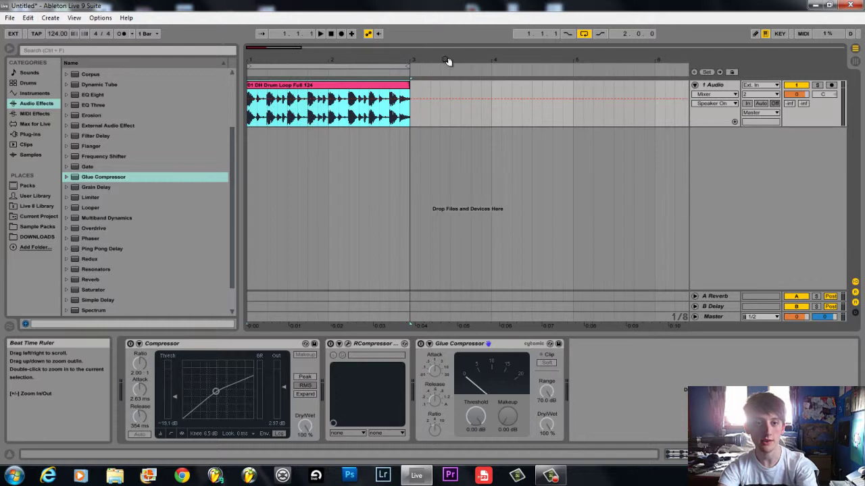
left_click(416, 92)
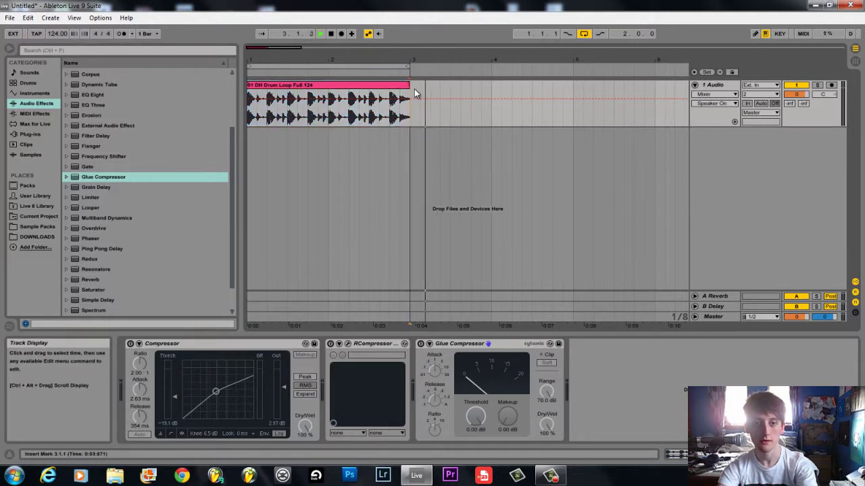
left_click(330, 33)
key("space")
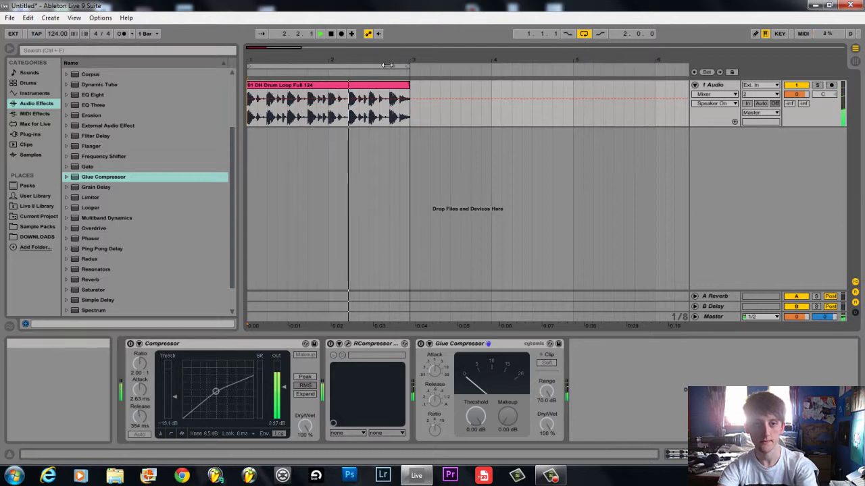
key("space")
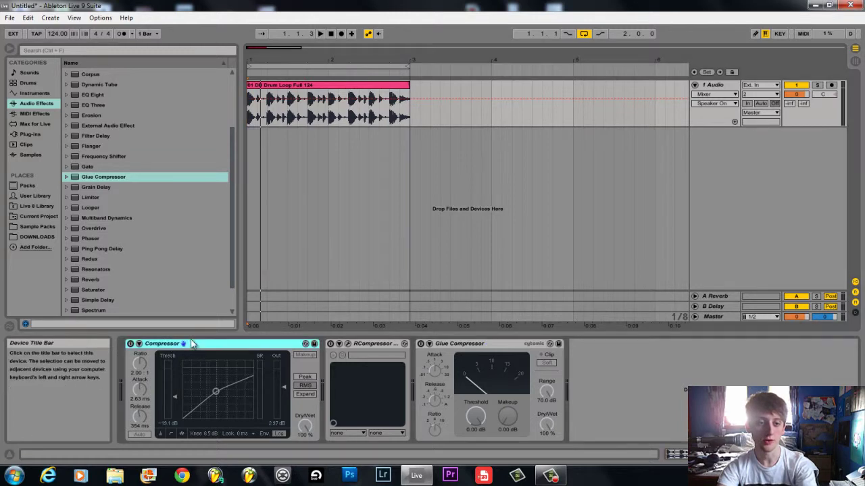
Step: Turn on the existing Compressor and return its threshold and output gain to their default values
left_click(193, 345)
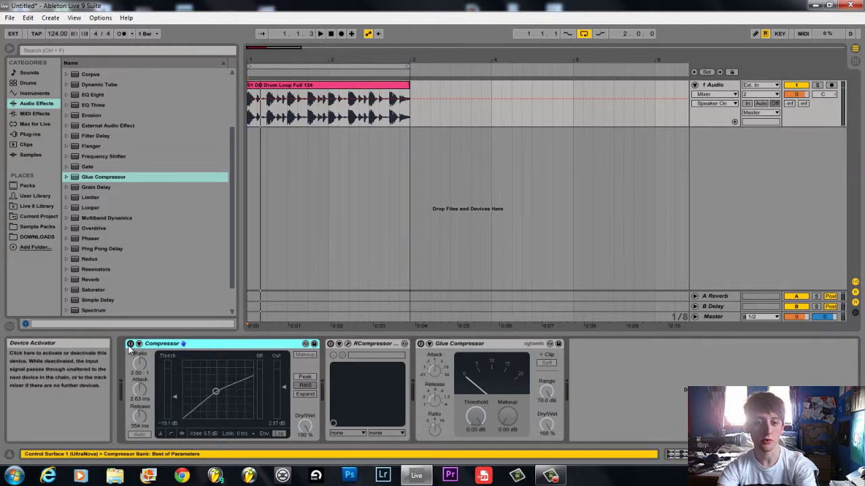
left_click(130, 344)
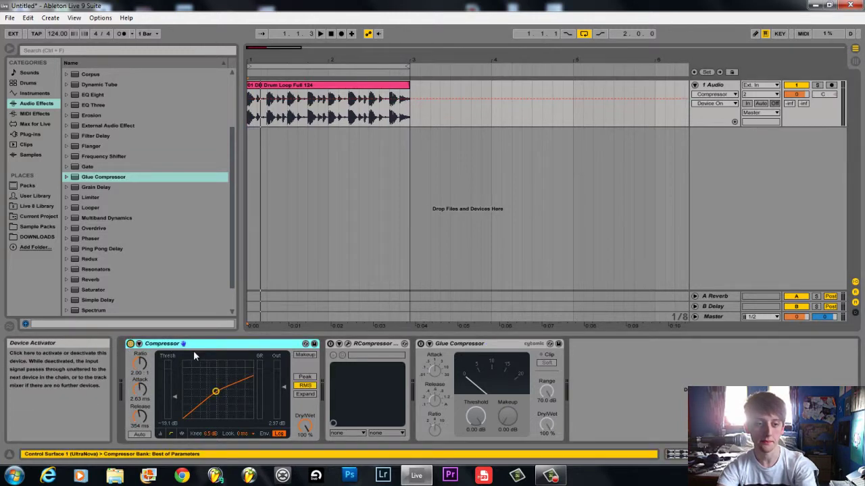
left_click_drag(172, 398, 172, 398)
right_click(172, 397)
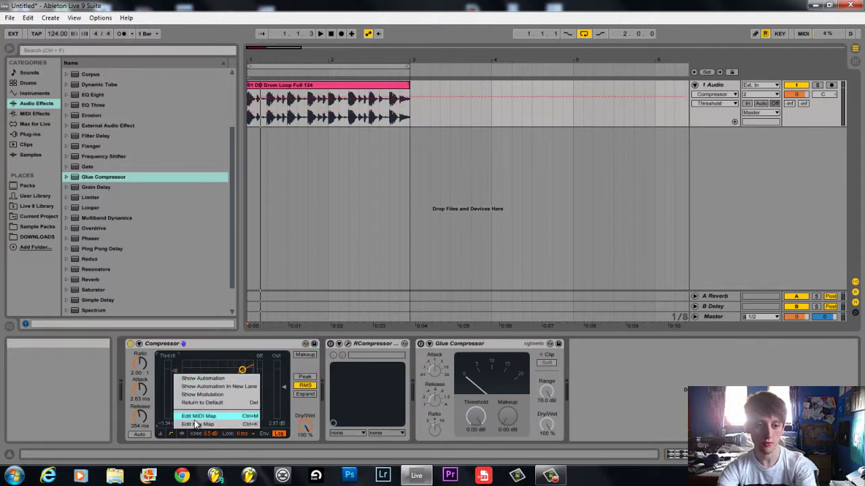
left_click(202, 403)
right_click(283, 392)
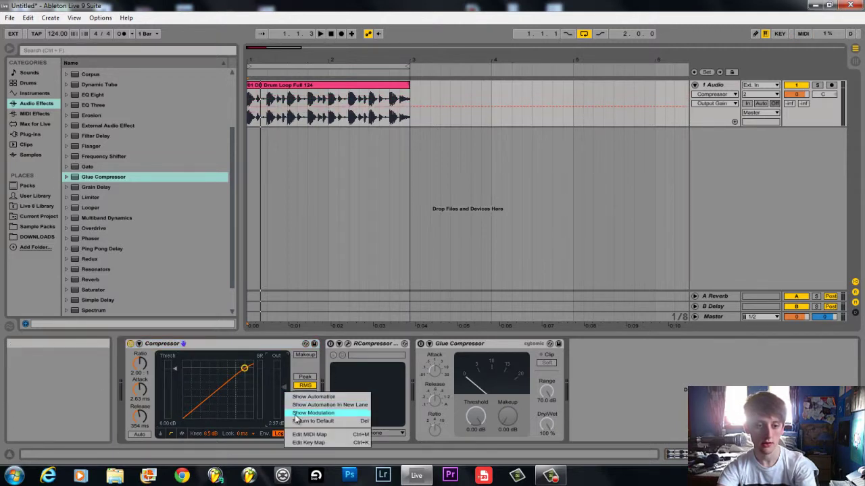
left_click(299, 421)
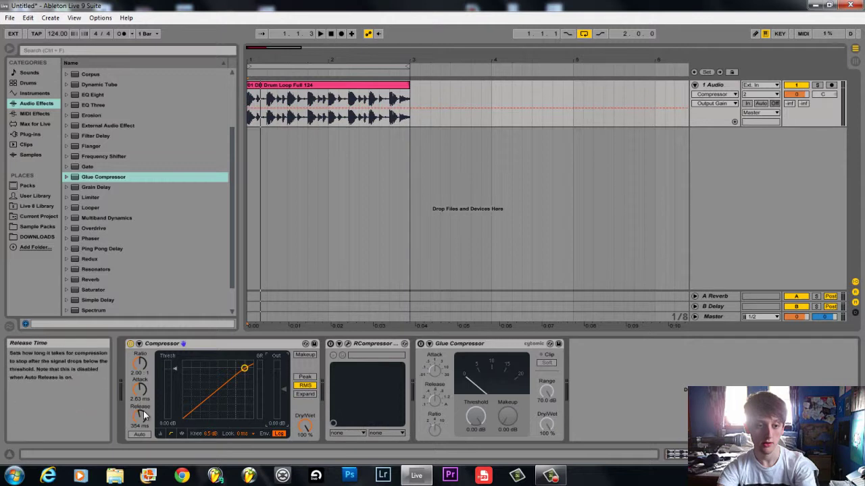
Step: Replace the existing Compressor with a fresh default one and place it first in the track's device chain
left_click(169, 344)
key("Delete")
left_click(93, 128)
scroll(93, 127, "up", 1)
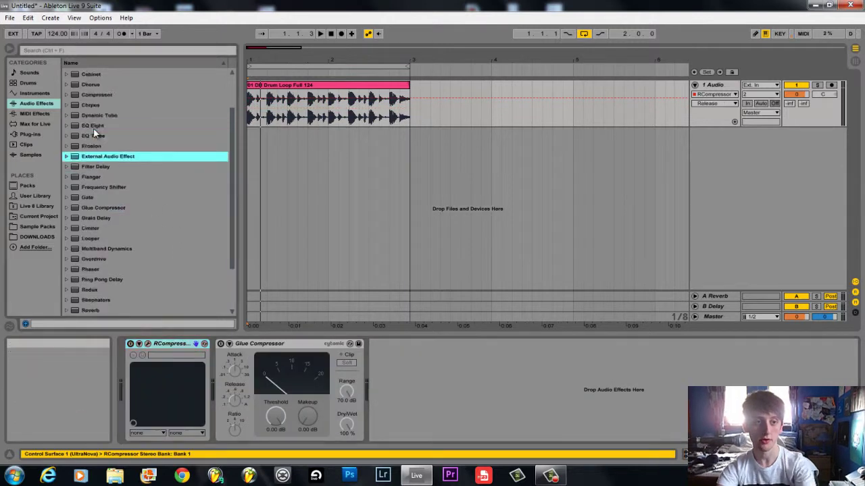
scroll(93, 127, "up", 2)
double_click(97, 145)
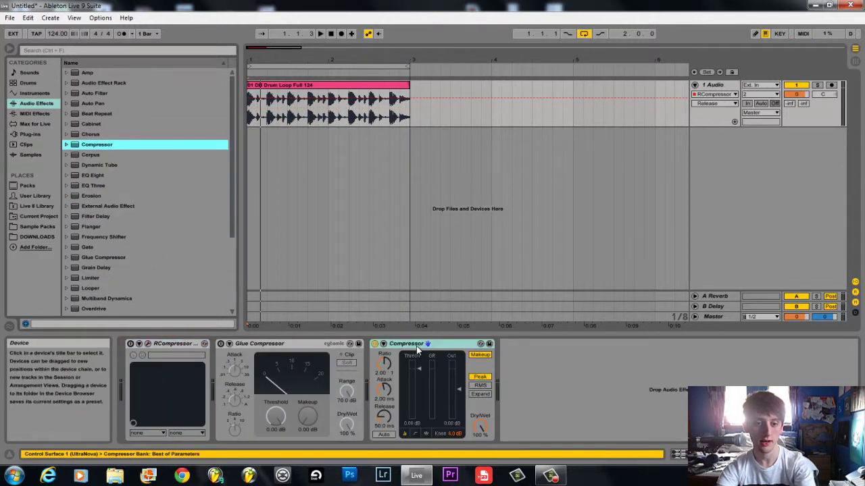
left_click_drag(417, 348, 138, 368)
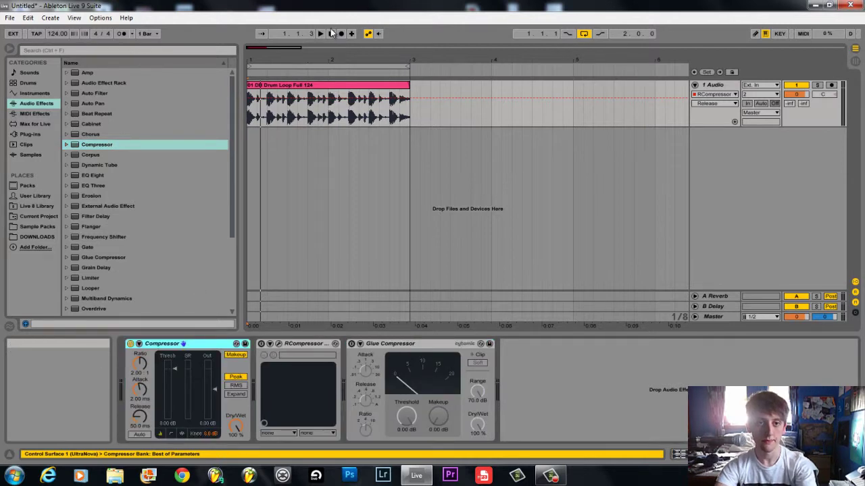
Step: Examine the drum loop's waveform up close, highlighting the loud hits and the quieter sections between them
left_click_drag(275, 54, 269, 54)
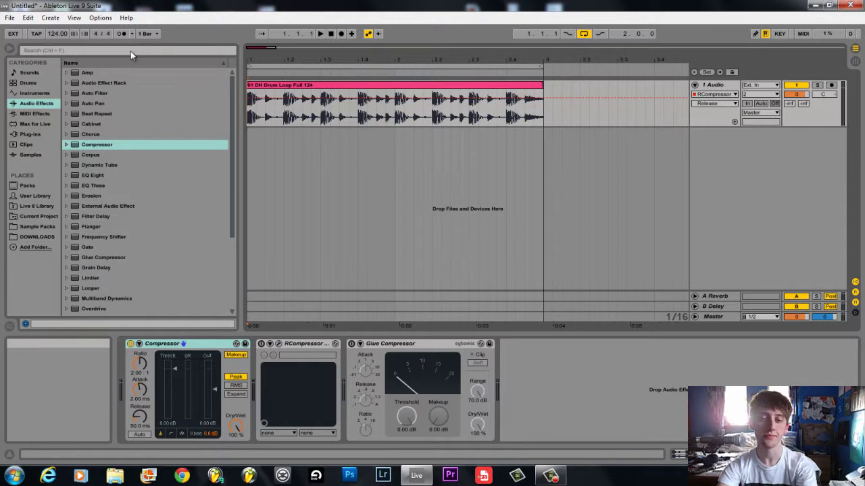
left_click_drag(256, 60, 255, 58)
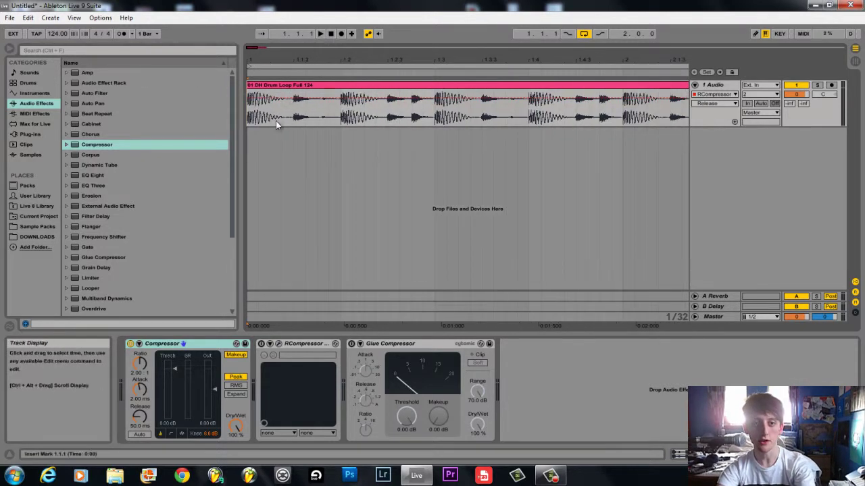
left_click_drag(252, 119, 299, 119)
left_click_drag(256, 61, 256, 52)
left_click_drag(250, 113, 315, 115)
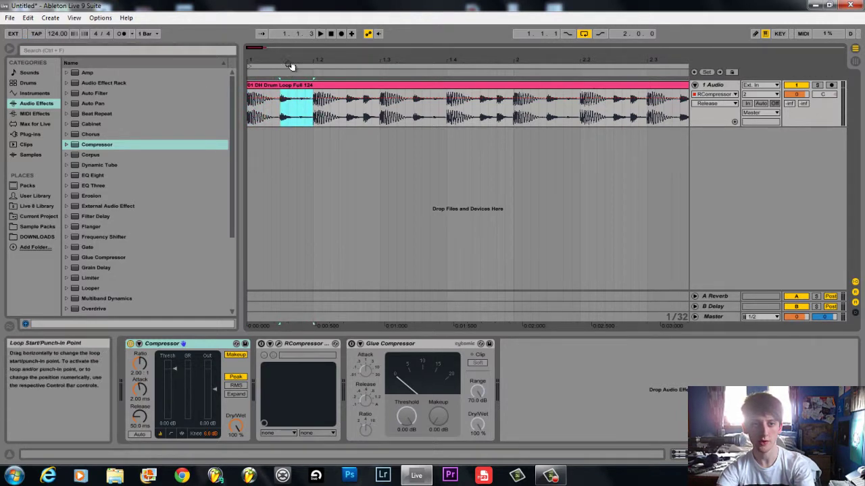
left_click_drag(290, 70, 333, 56)
left_click(255, 118)
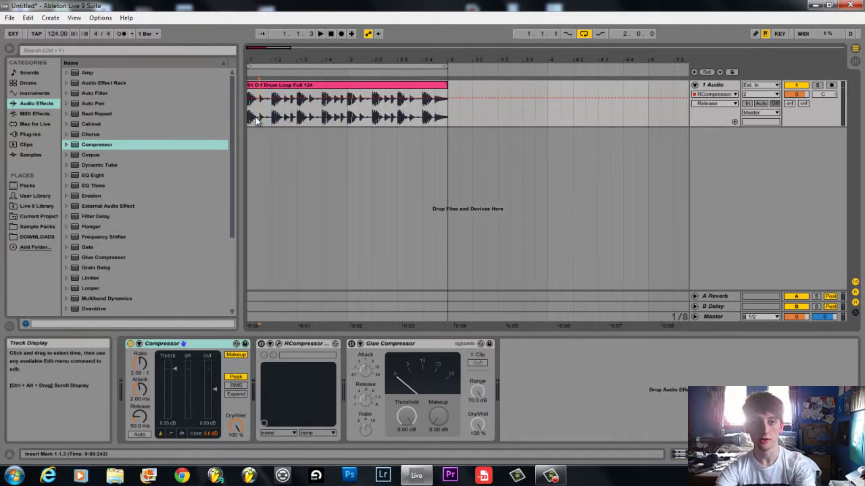
left_click_drag(257, 118, 343, 114)
left_click_drag(340, 55, 264, 67)
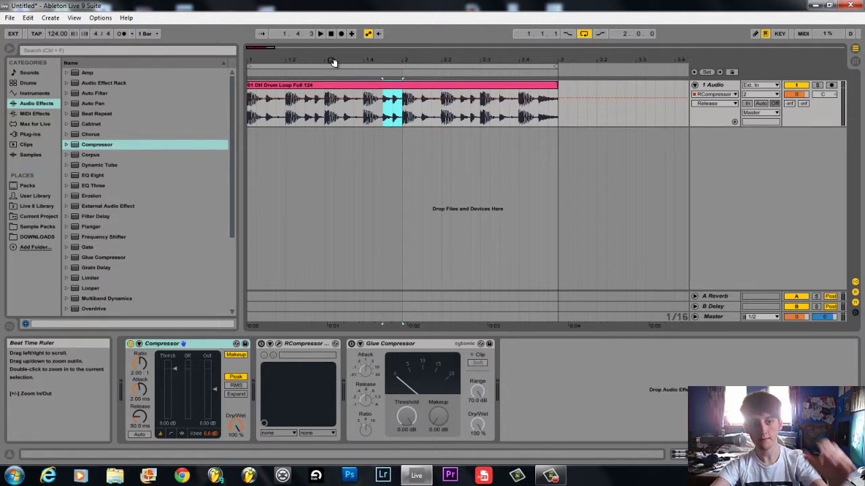
Step: Play the loop and adjust the new Compressor's threshold to about -7.21 dB
left_click(184, 344)
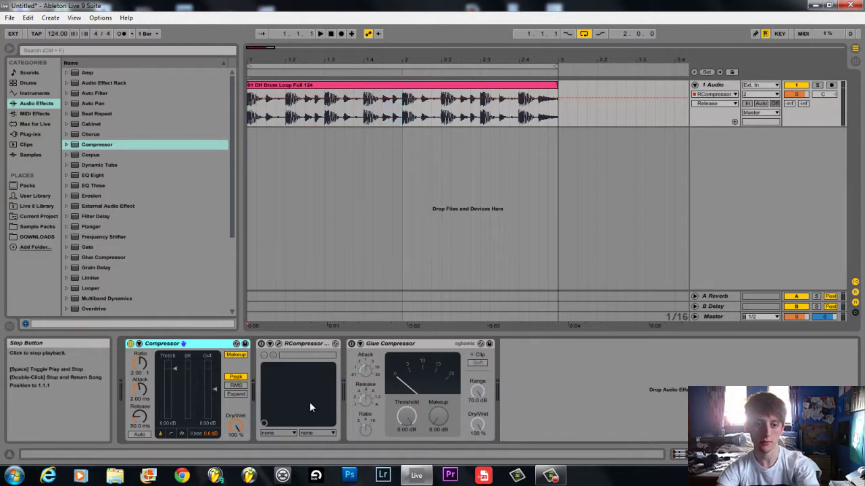
key("space")
left_click_drag(175, 373, 175, 379)
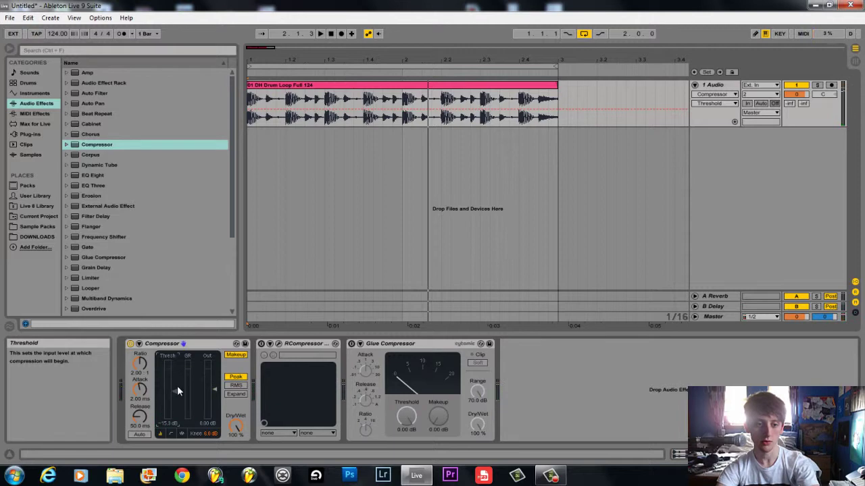
left_click_drag(172, 390, 172, 390)
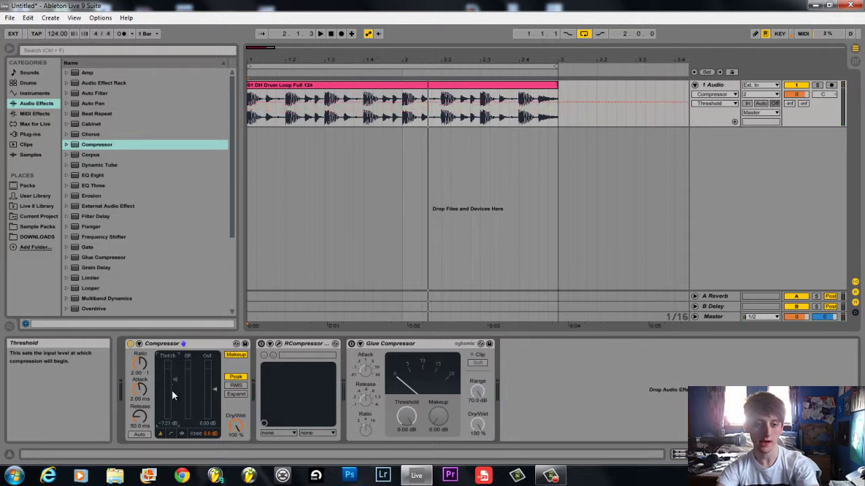
Step: Audition the loop from the start while lowering the Compressor's threshold all the way to -inf dB
left_click_drag(255, 56, 257, 63)
key("space")
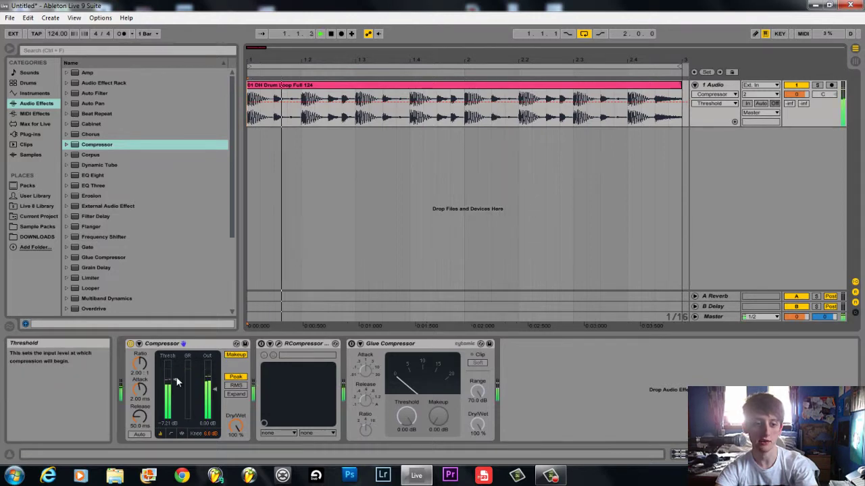
key("space")
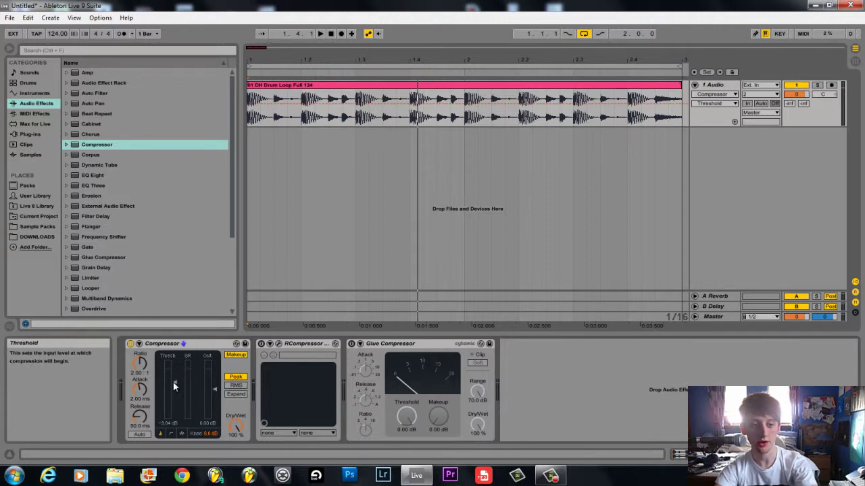
key("space")
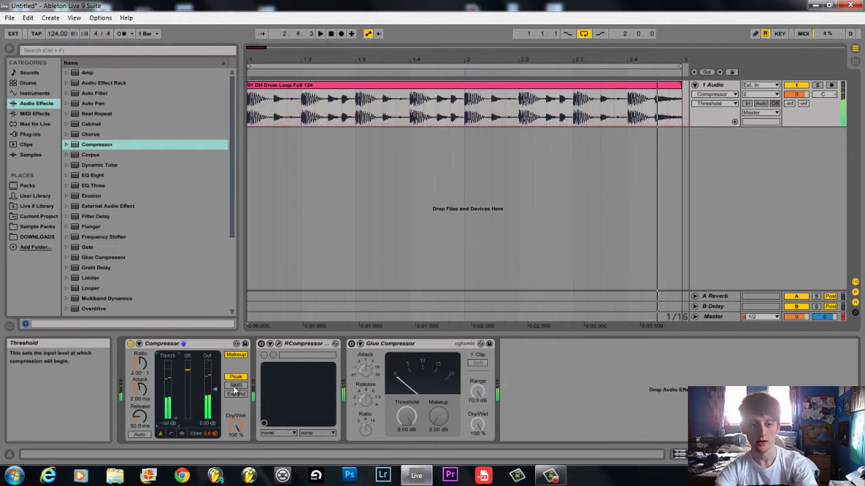
key("space")
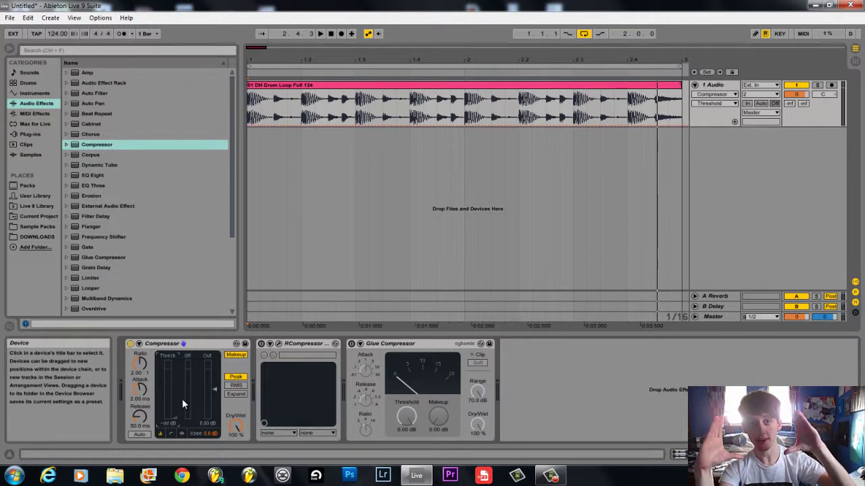
Step: Turn off the Compressor's automatic Makeup gain and set its threshold to about -13.8 dB while auditioning the loop
left_click(236, 355)
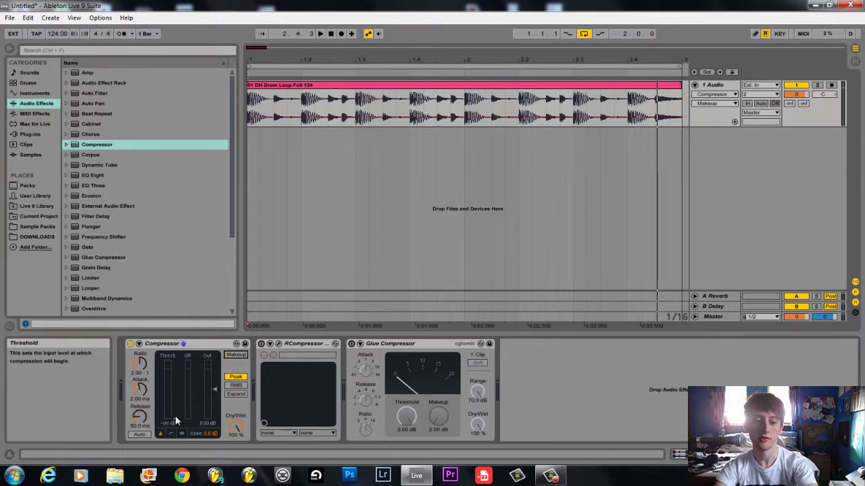
mouse_move(173, 418)
left_mouse_down()
mouse_move(173, 363)
mouse_move(173, 400)
left_mouse_up()
key("space")
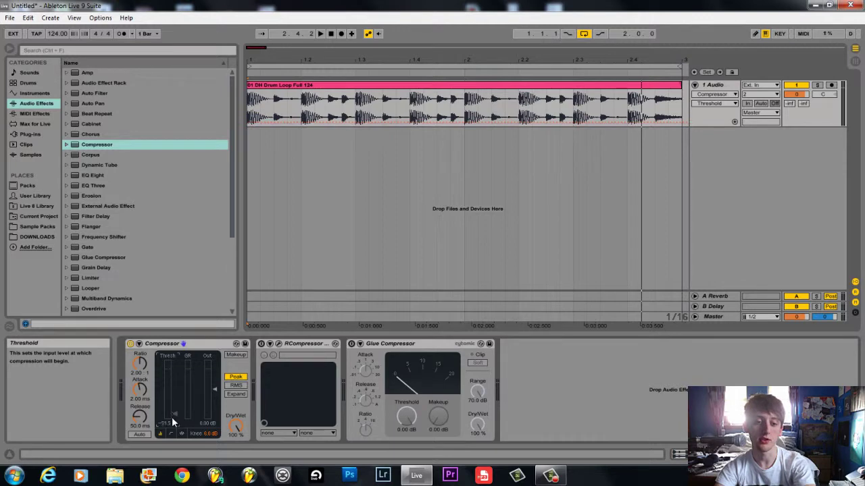
key("space")
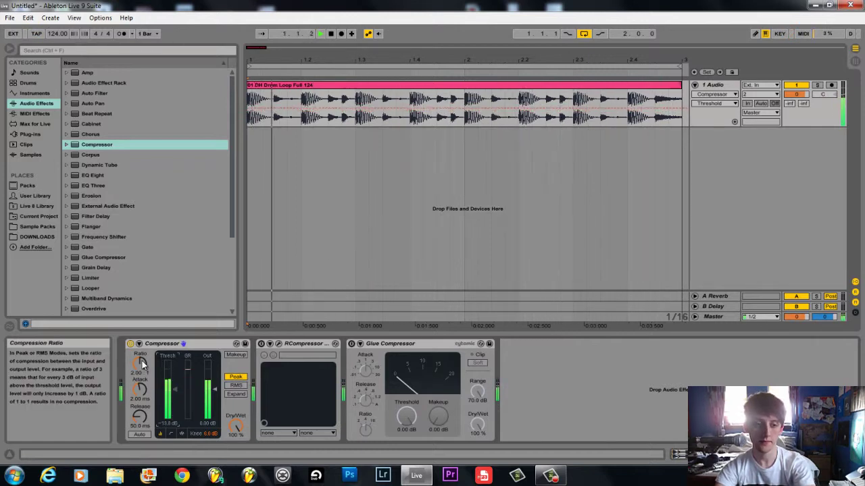
key("space")
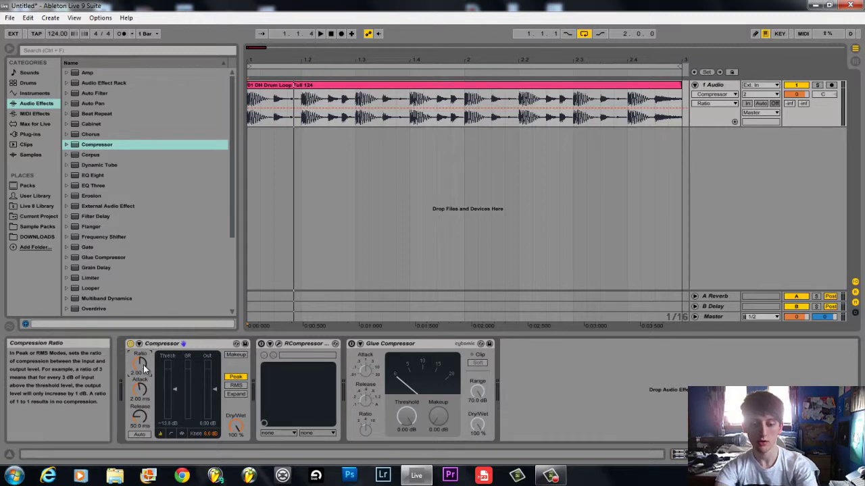
Step: Audition the drum loop while raising the Compressor's ratio to 4.00 : 1 and on to inf : 1
left_click_drag(143, 367, 143, 354)
key("space")
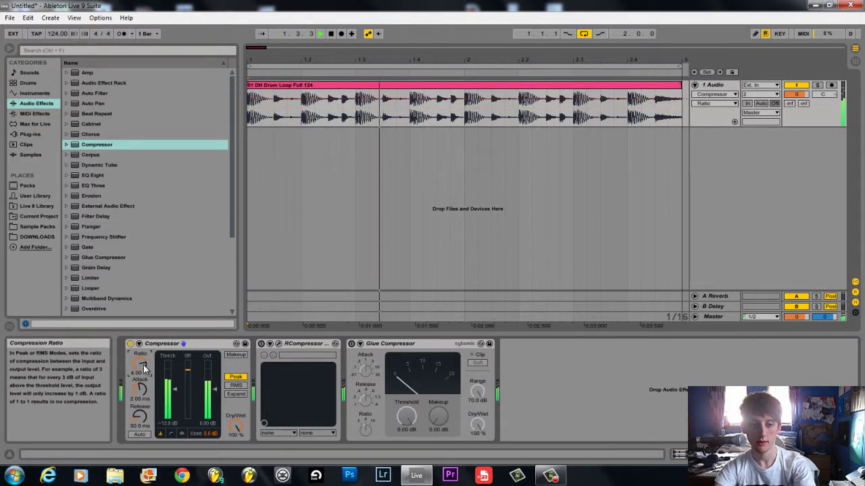
left_click_drag(143, 369, 143, 331)
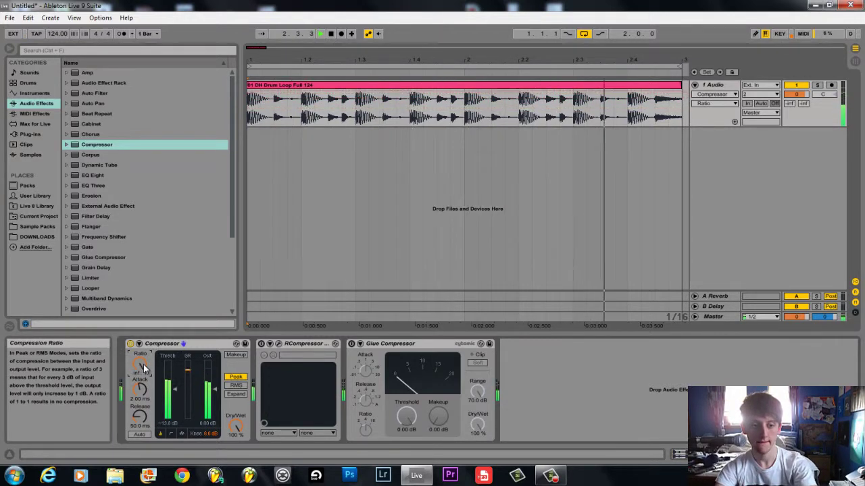
key("space")
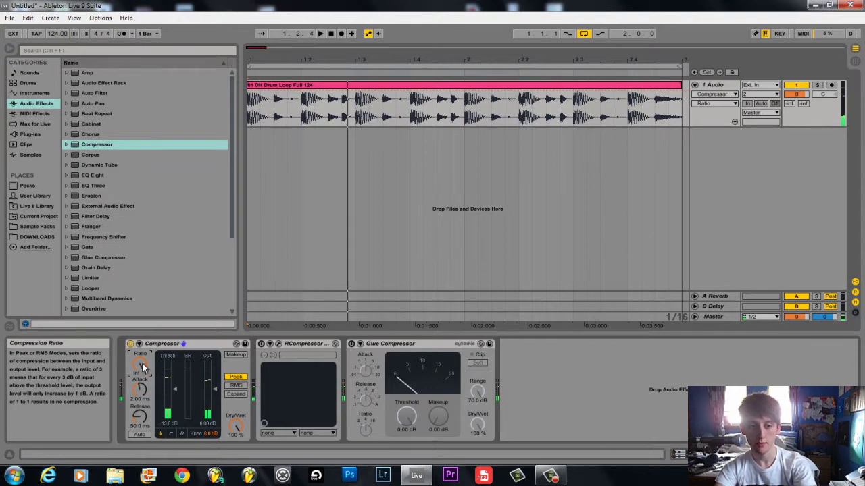
Step: Compare the loop at ratios of 1.00 : 1 and inf : 1, and settle the Compressor's ratio at about 5.48 : 1
key("space")
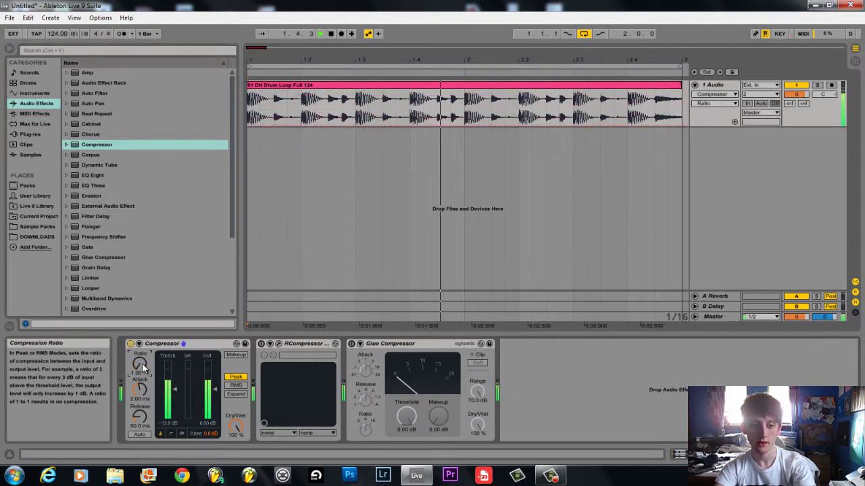
key("space")
key("space")
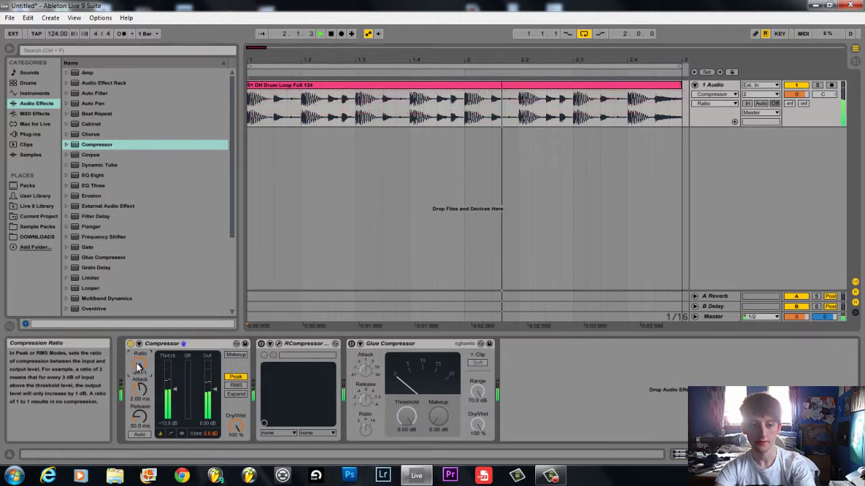
key("space")
left_click_drag(137, 368, 138, 350)
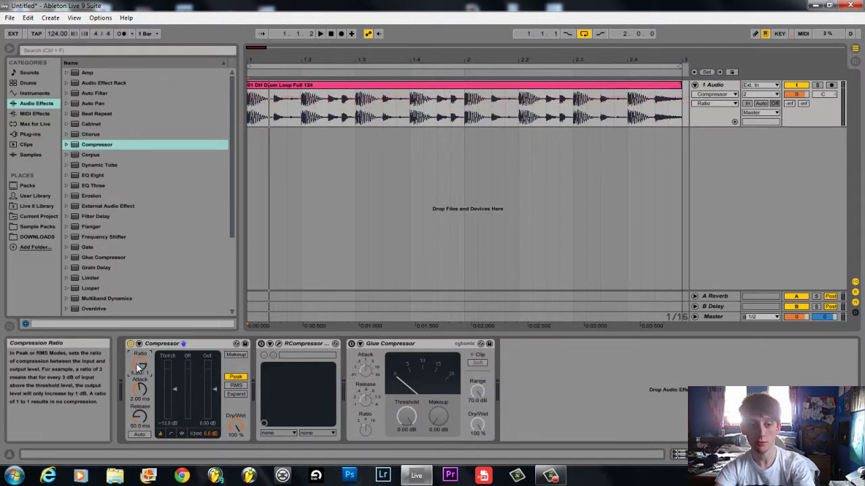
Step: Adjust the Compressor's threshold to about -9.79 dB while auditioning the loop
left_click_drag(136, 364, 171, 386)
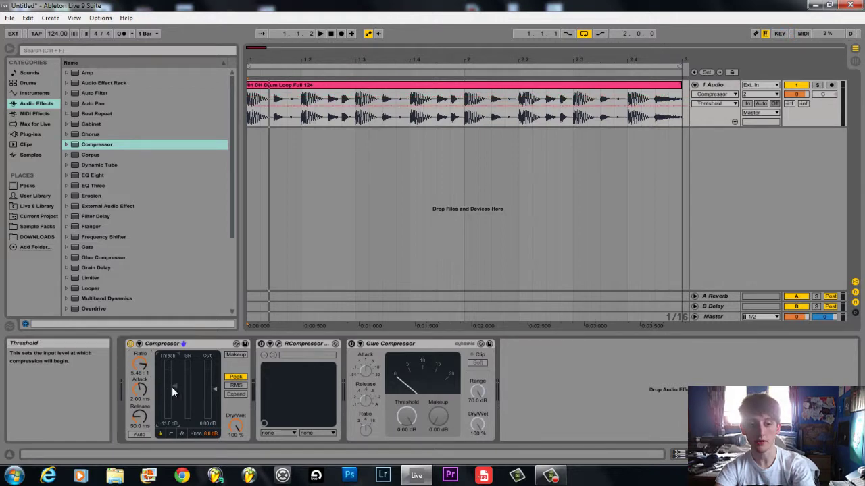
key("space")
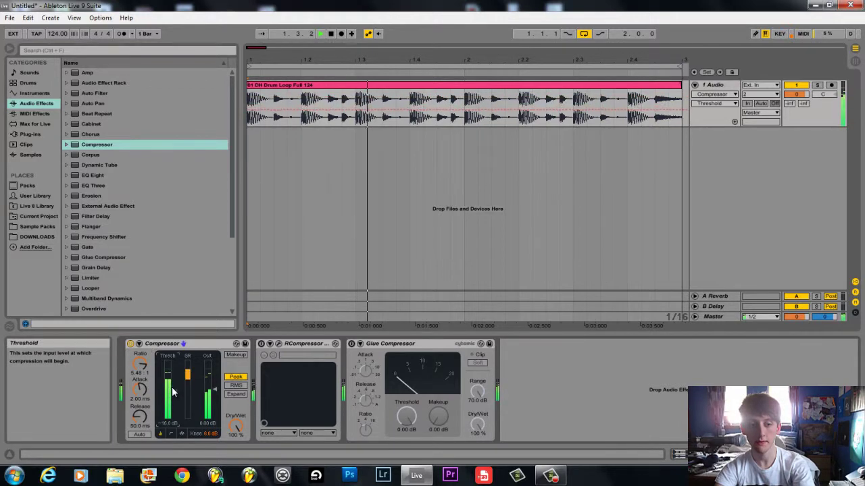
key("space")
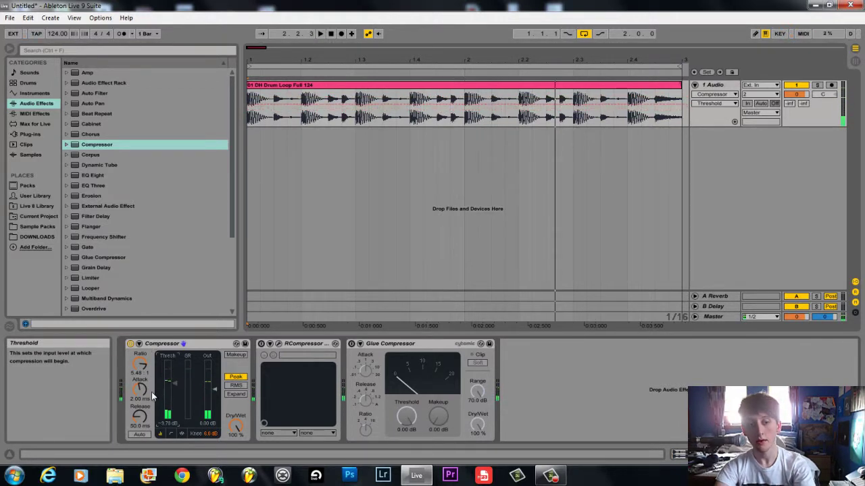
Step: Set the Compressor's attack to 1.00 s and highlight the first two beats of the drum loop to inspect the waveform
left_click(142, 383)
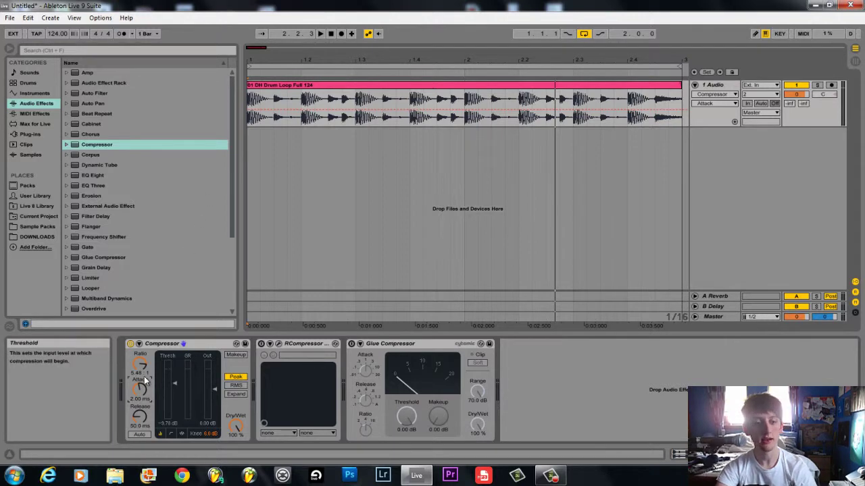
left_click_drag(141, 390, 141, 392)
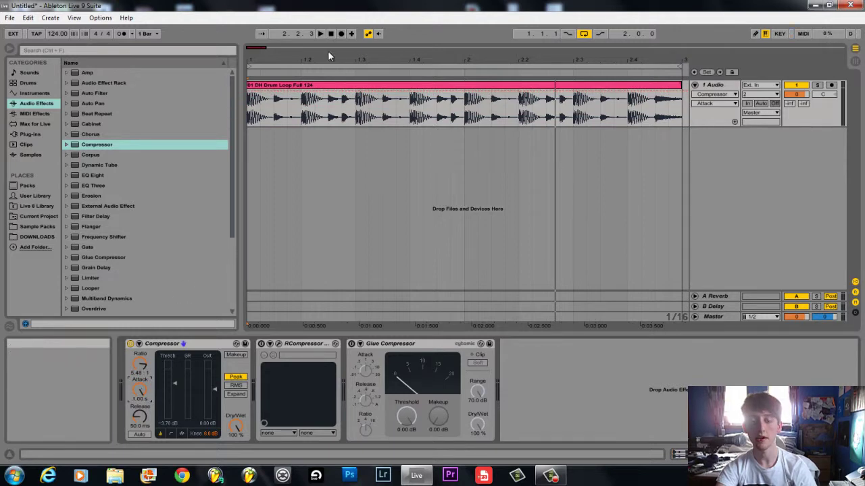
left_click_drag(333, 59, 333, 51)
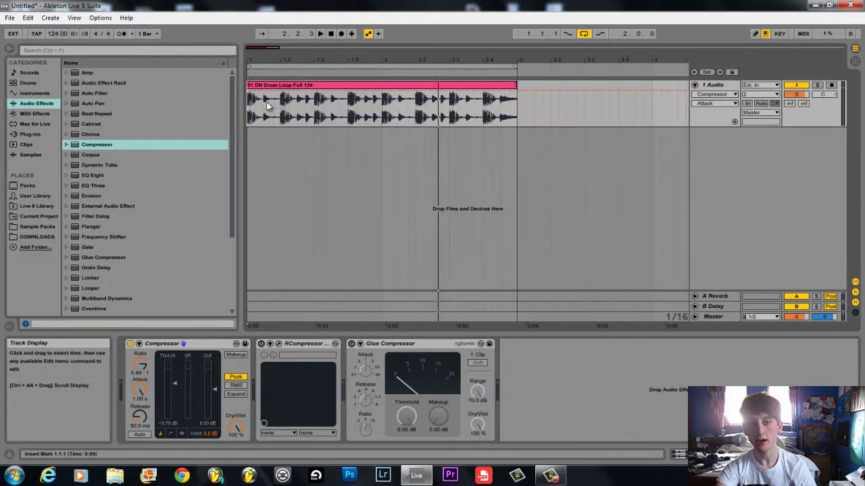
left_click_drag(249, 101, 314, 99)
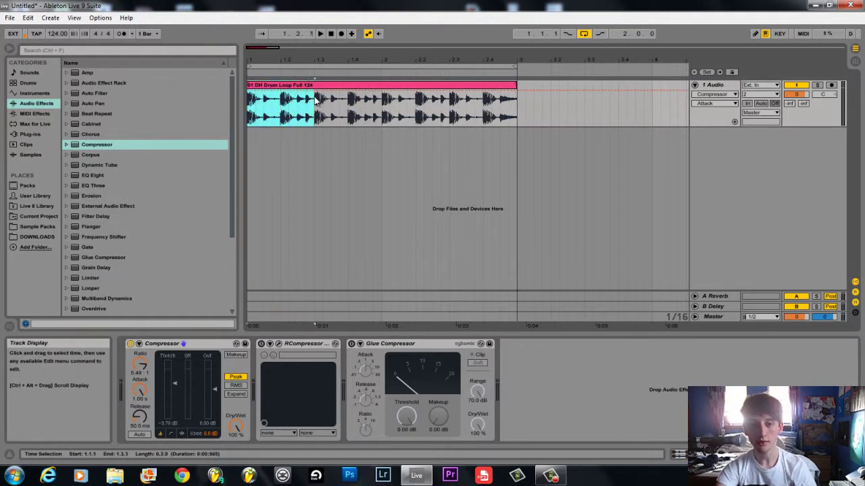
left_click_drag(314, 57, 348, 334)
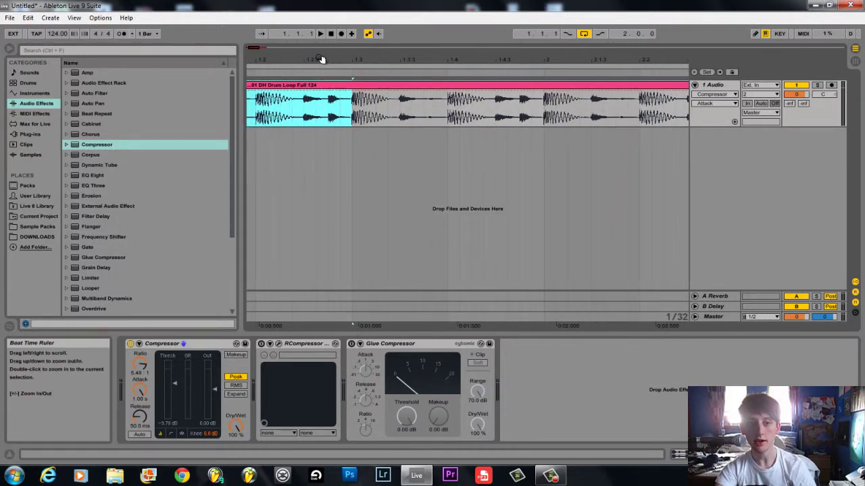
left_click_drag(323, 61, 323, 62)
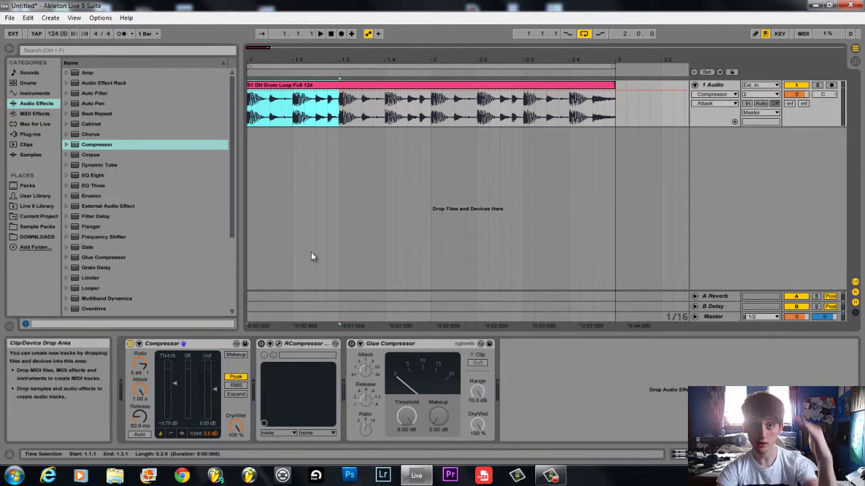
Step: Play the drum loop from the start to hear the effect of the slow attack
left_click(329, 34)
key("space")
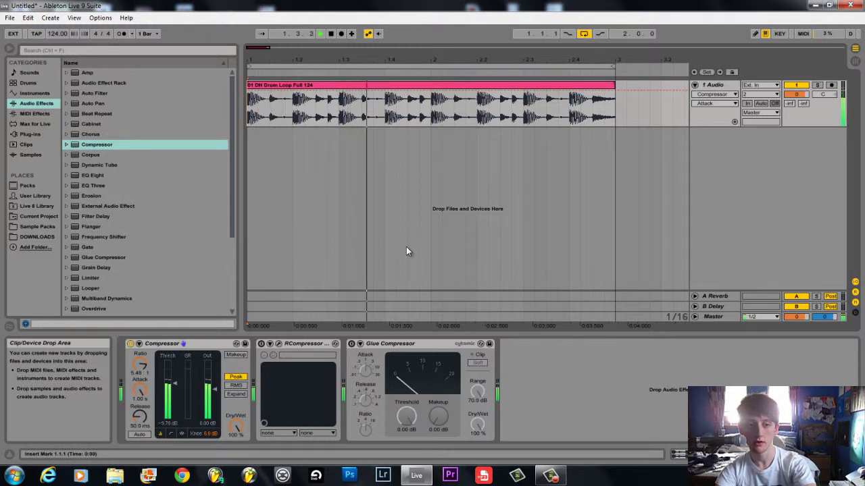
key("space")
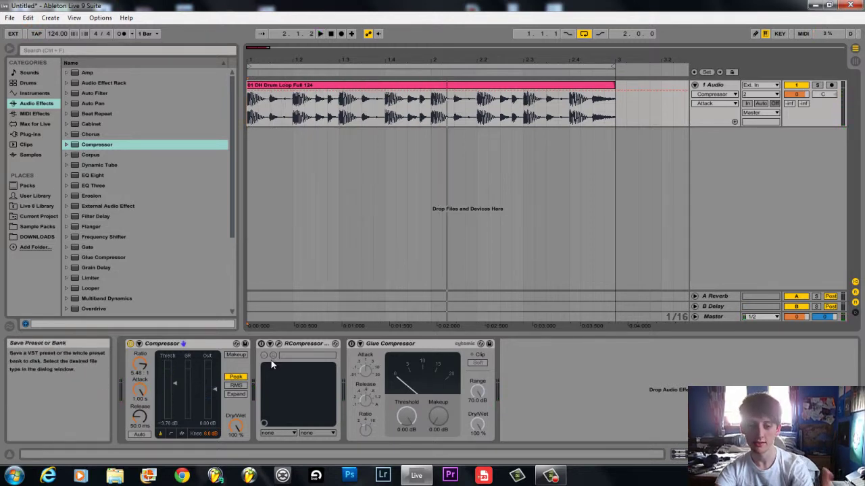
Step: Lower the Compressor's threshold in stages to about -41.4 dB, auditioning the loop with the slow attack
left_click_drag(173, 384, 173, 398)
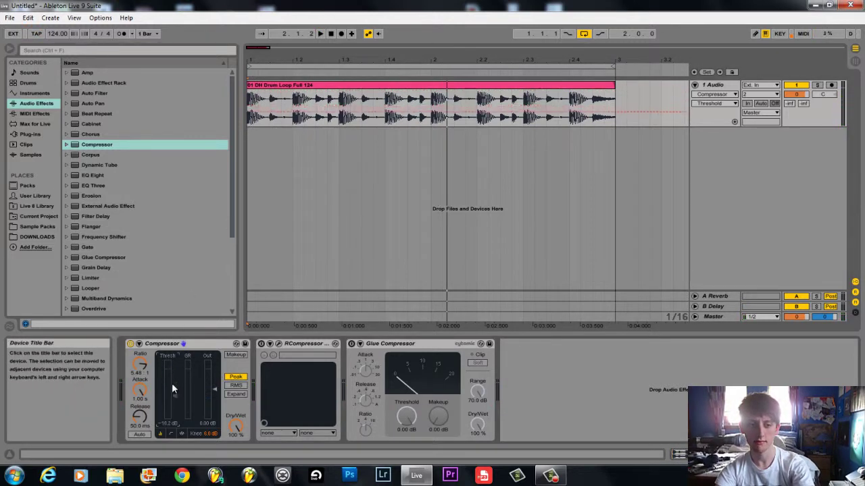
key("space")
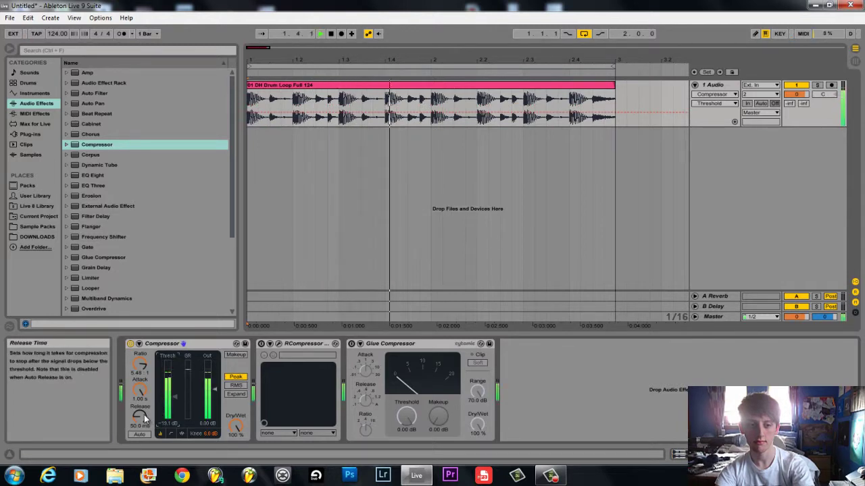
key("space")
left_click_drag(175, 396, 173, 410)
key("space")
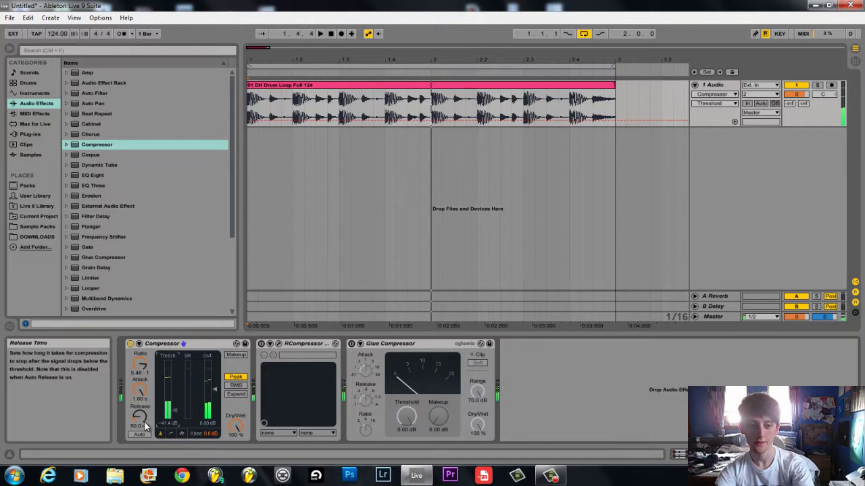
key("space")
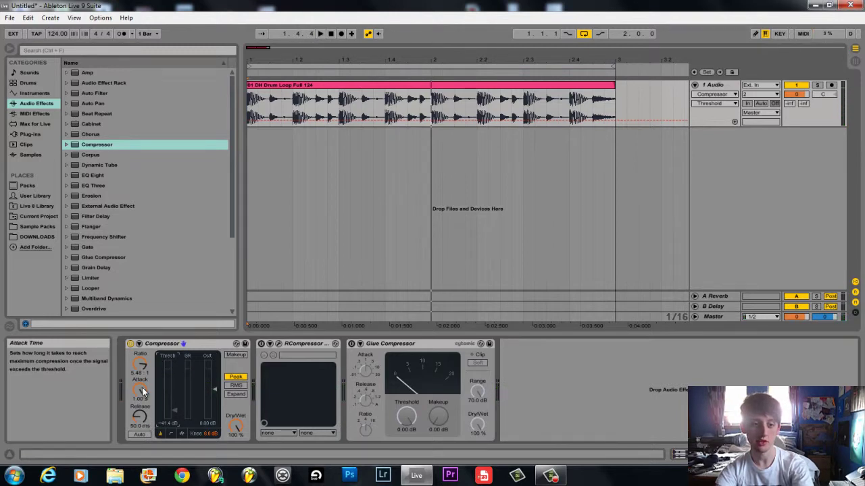
Step: Shorten the Compressor's attack to about 0.03 ms and adjust the threshold to about -25.5 dB during playback
left_click_drag(140, 392, 140, 390)
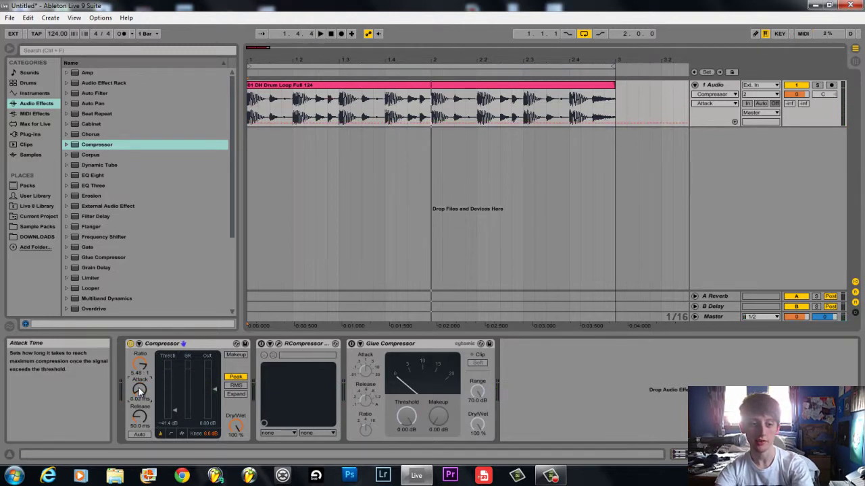
key("space")
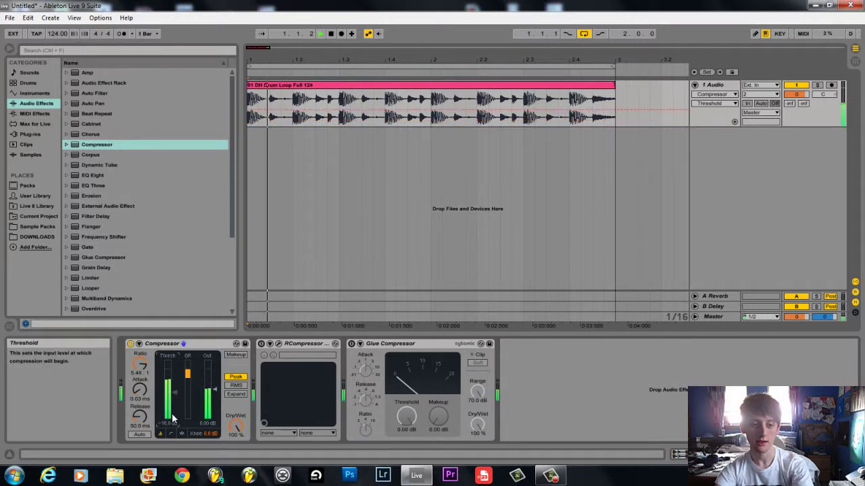
left_click_drag(171, 412, 171, 404)
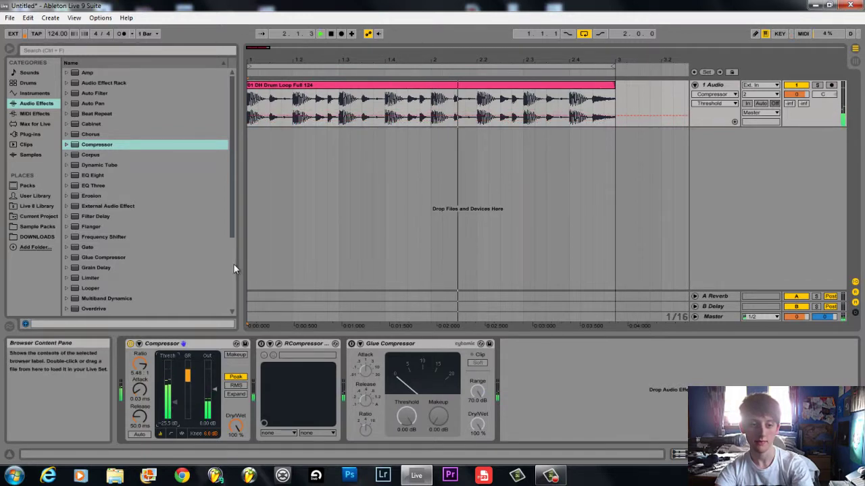
key("space")
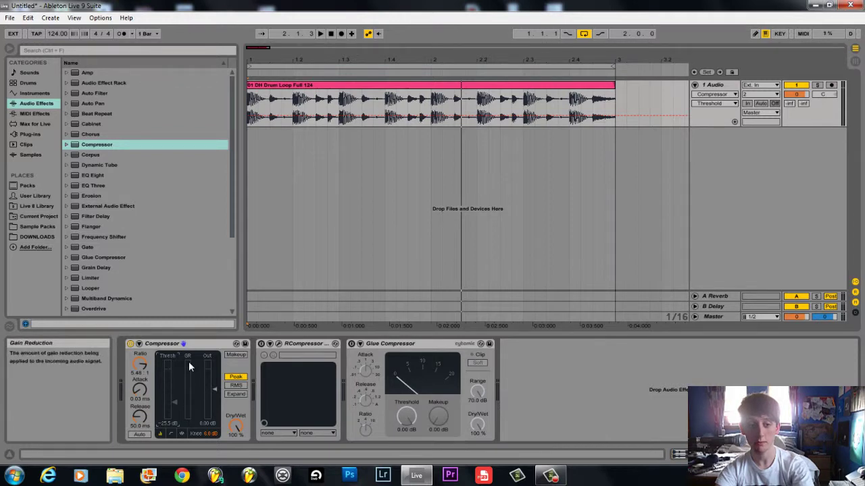
Step: Audition the loop with the fast attack and raise the Compressor's threshold to about -12.3 dB
key("space")
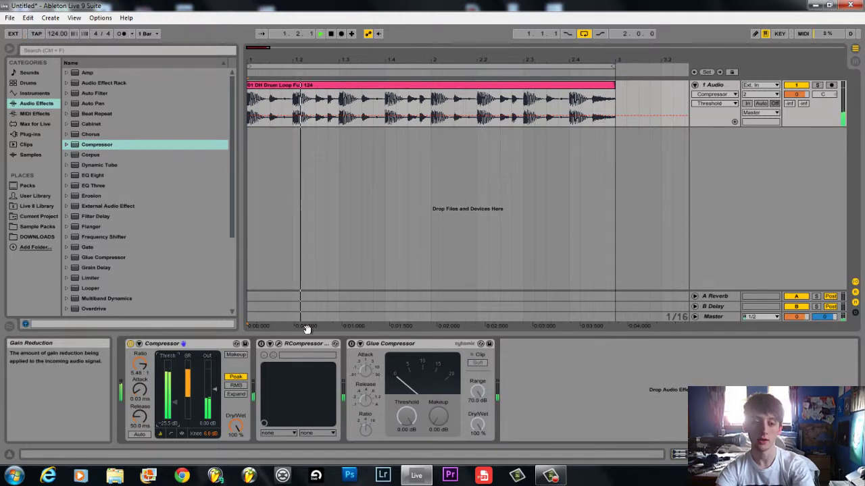
key("space")
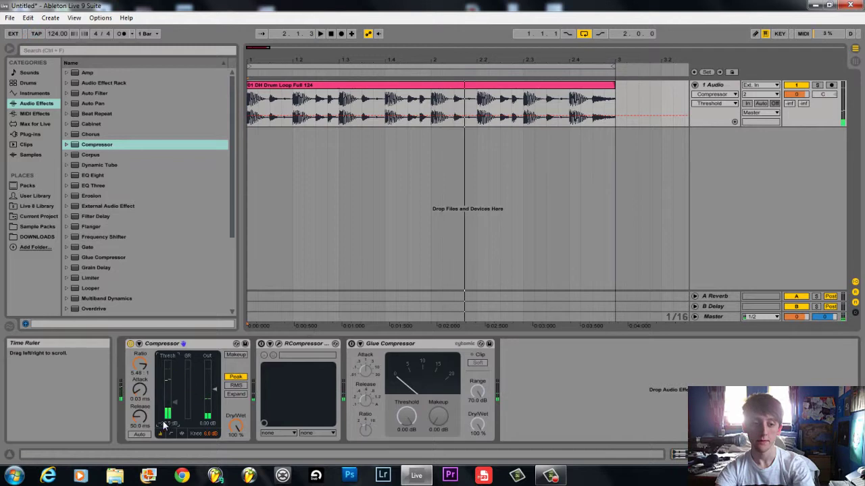
key("space")
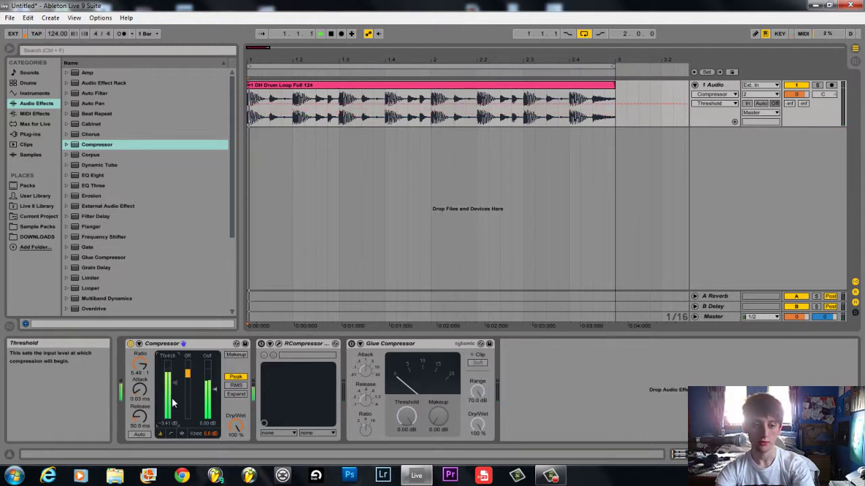
left_click_drag(172, 397, 172, 382)
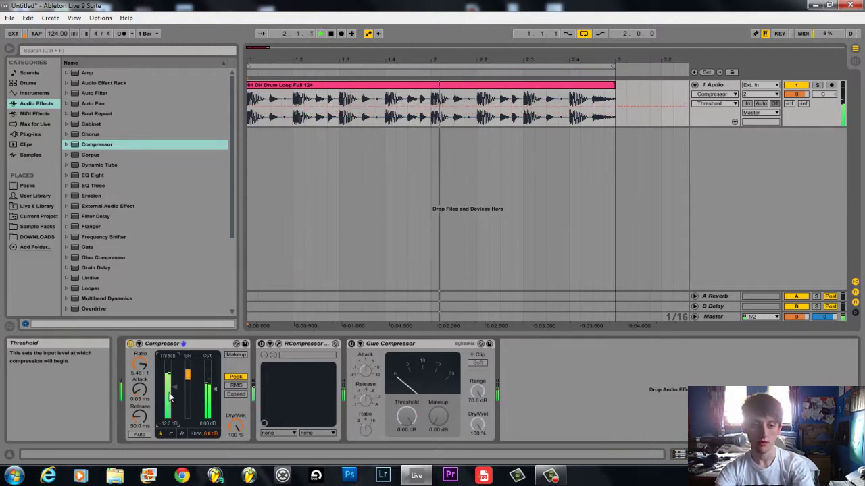
key("space")
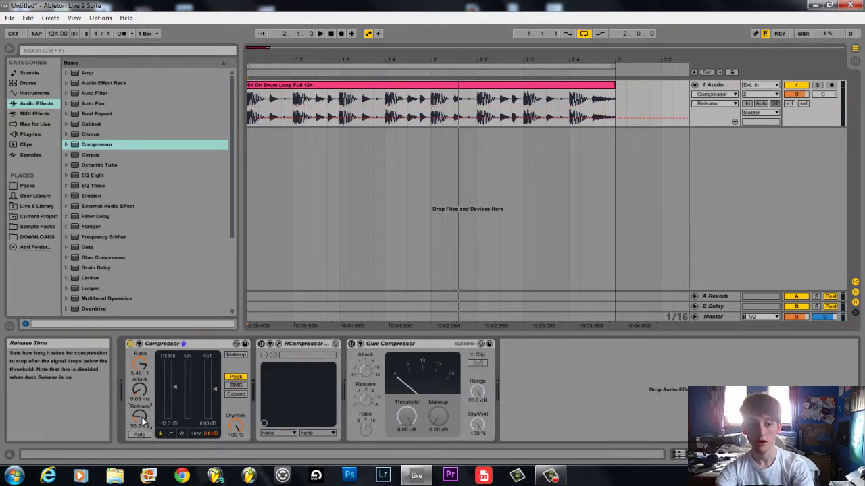
Step: Shorten the Compressor's release time to below 10 ms and audition the loop
left_click_drag(142, 420, 142, 416)
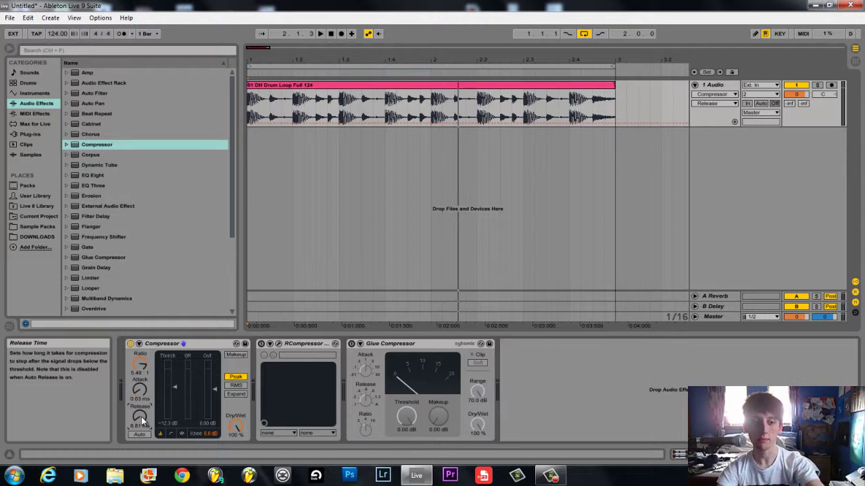
key("space")
key("space")
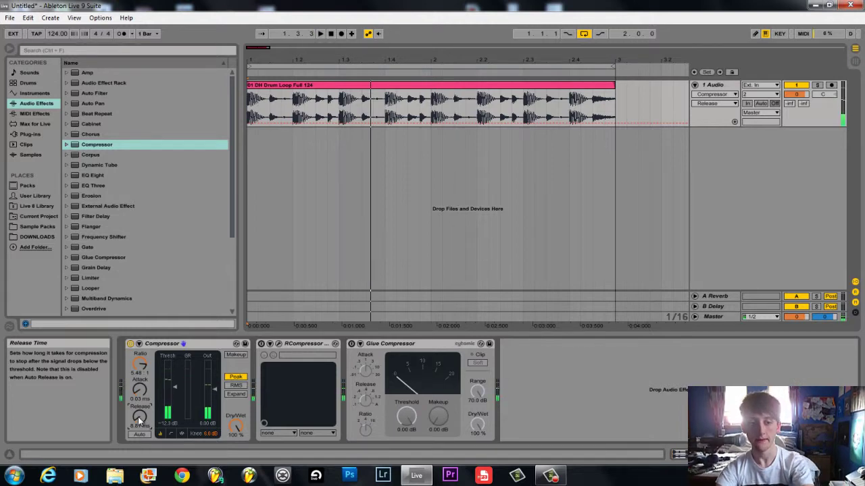
Step: Lengthen the Compressor's release time to about 923 ms and audition the loop
left_click_drag(141, 417, 139, 416)
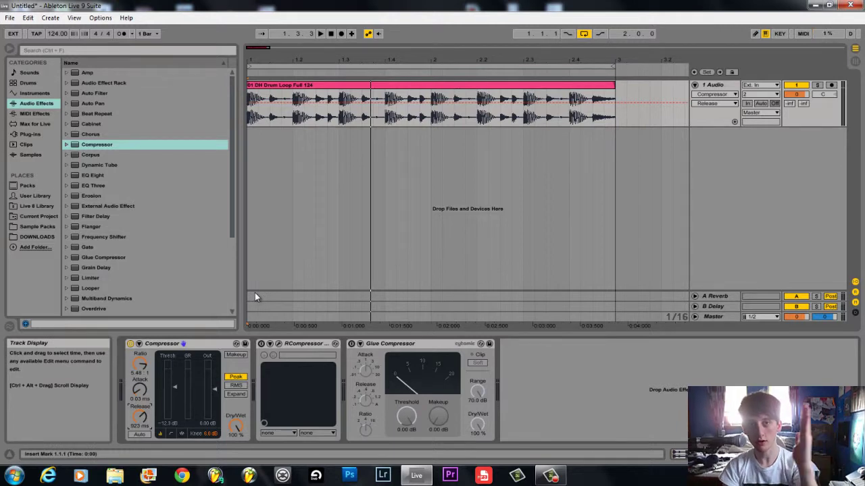
key("space")
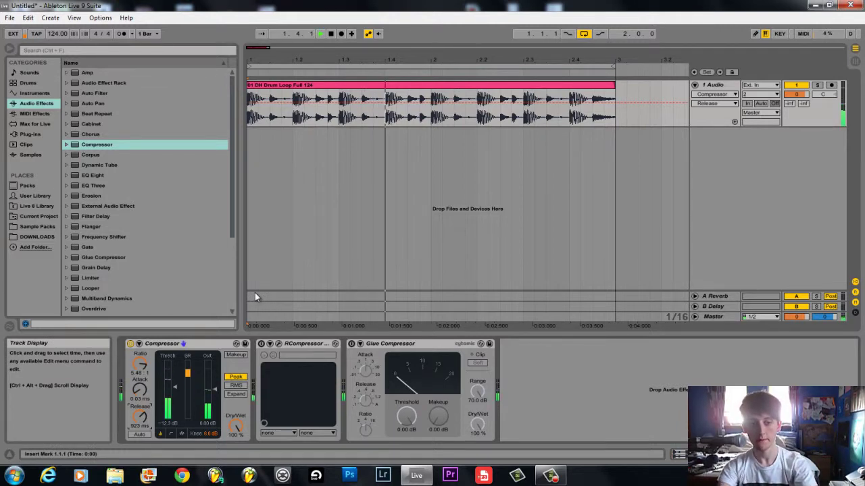
key("space")
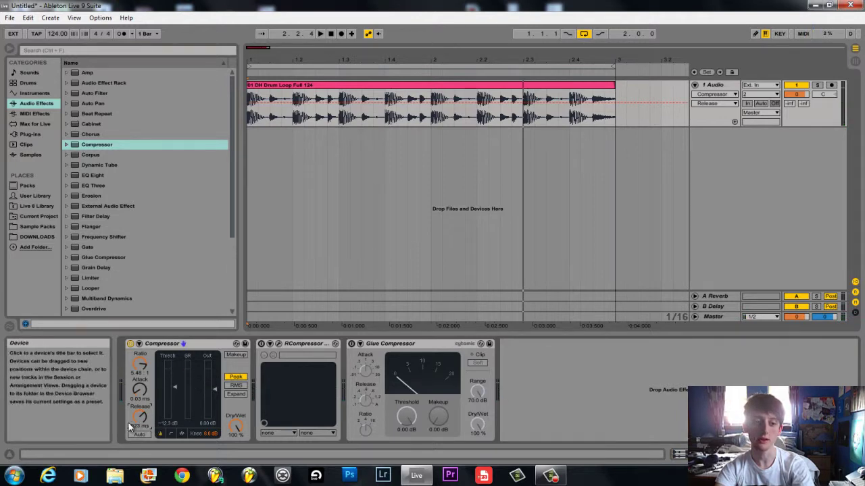
Step: Audition the loop with the Compressor's release at about 1.91 s and shorten the release to about 85.7 ms
key("space")
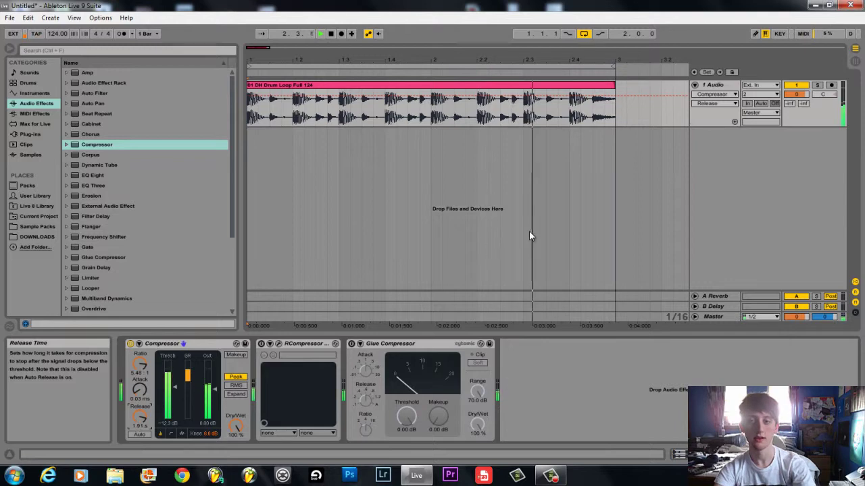
key("space")
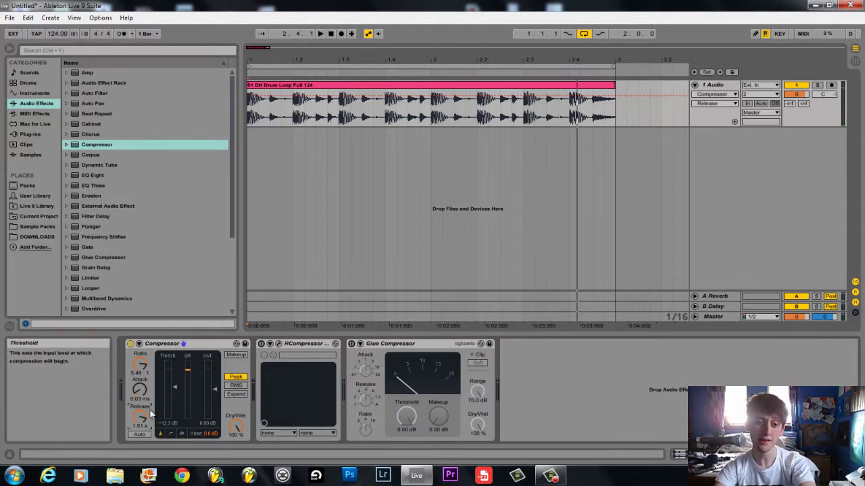
left_click_drag(150, 413, 142, 419)
key("space")
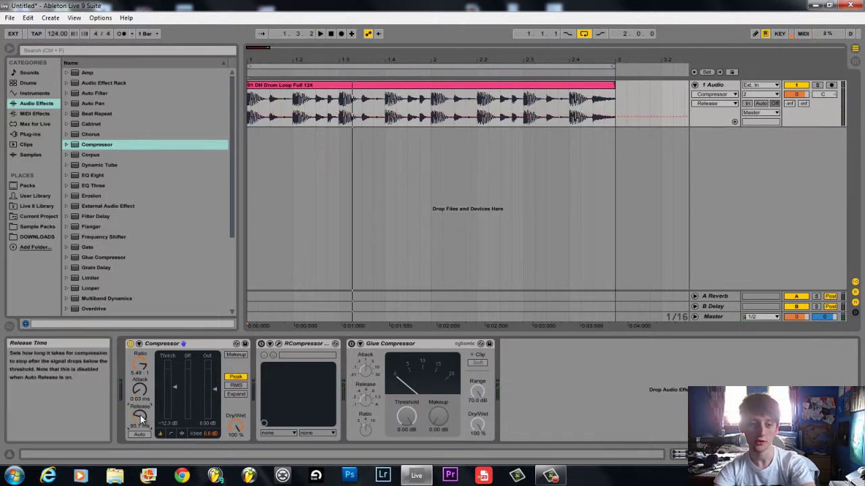
Step: Raise the Compressor's threshold to about -10.5 dB and its output gain to about 2.97 dB while auditioning the loop
key("space")
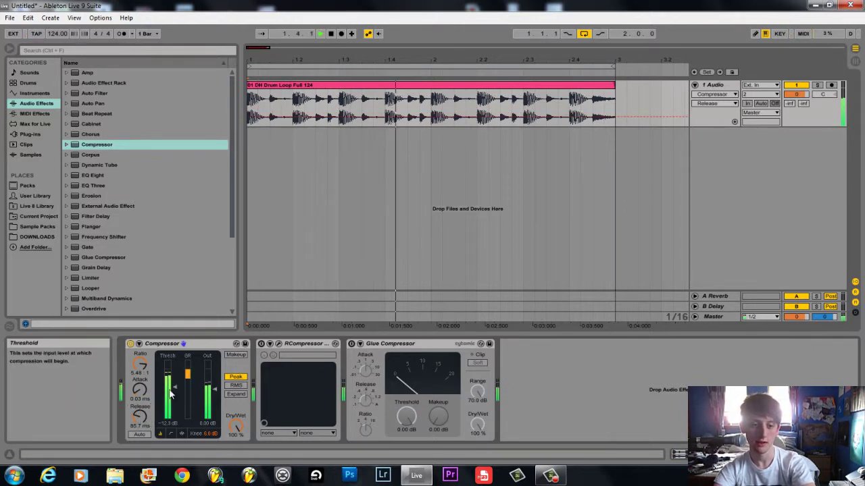
left_click_drag(169, 392, 170, 391)
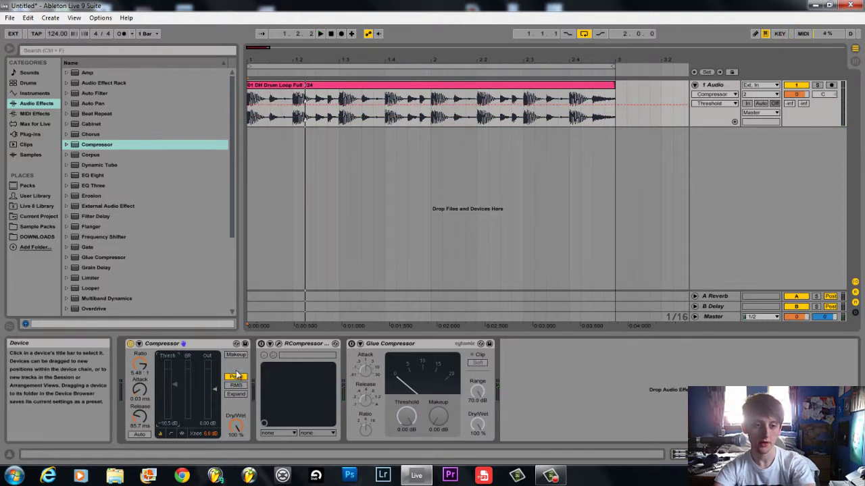
key("space")
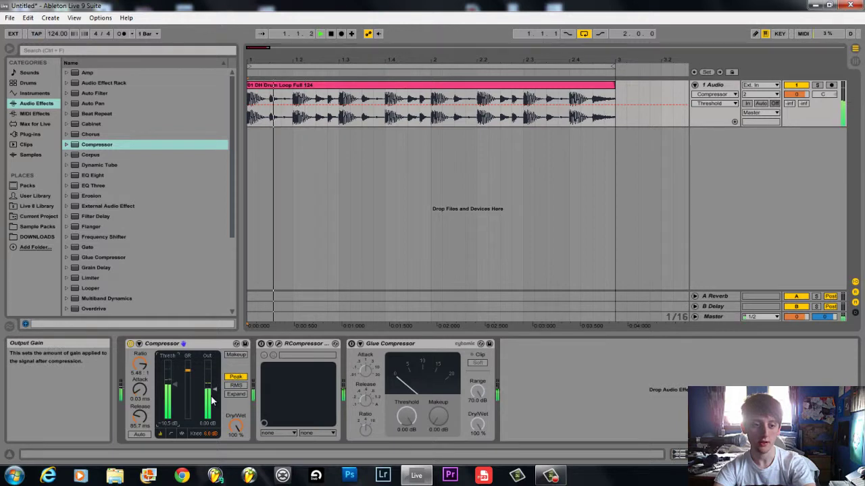
key("space")
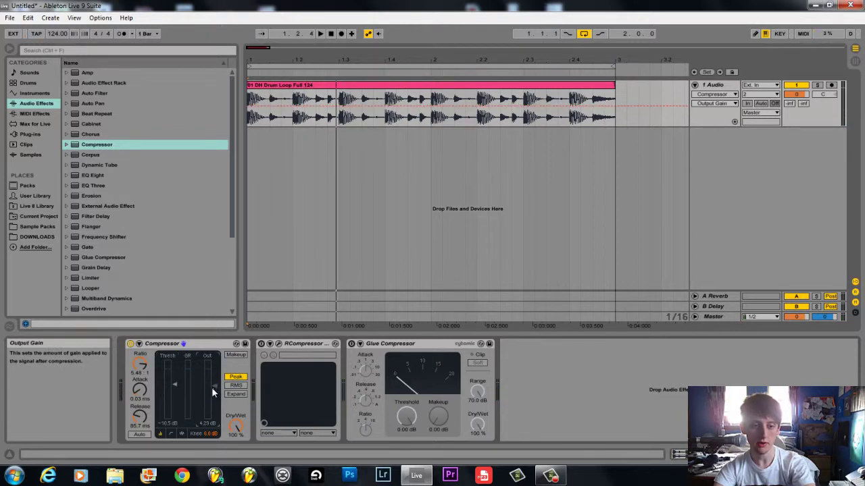
key("space")
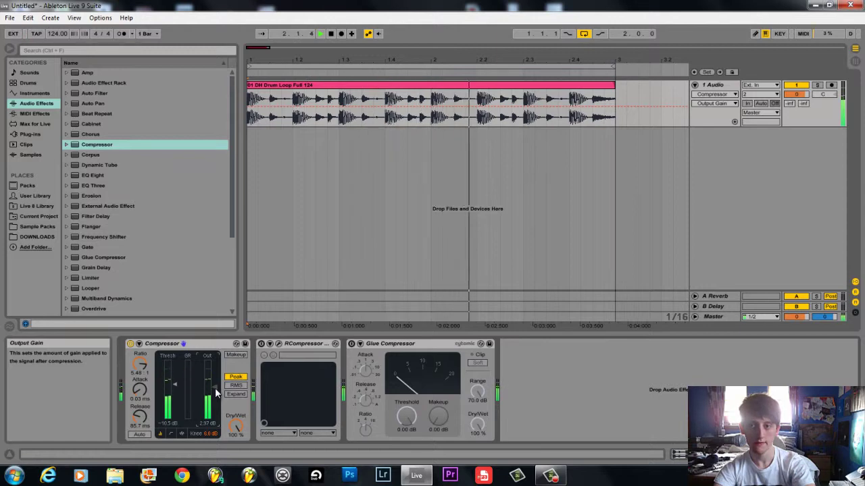
Step: Compare the loop with the Compressor bypassed and active, leave it active, and raise its threshold slightly to about -10.1 dB
left_click(131, 344)
left_click(131, 344)
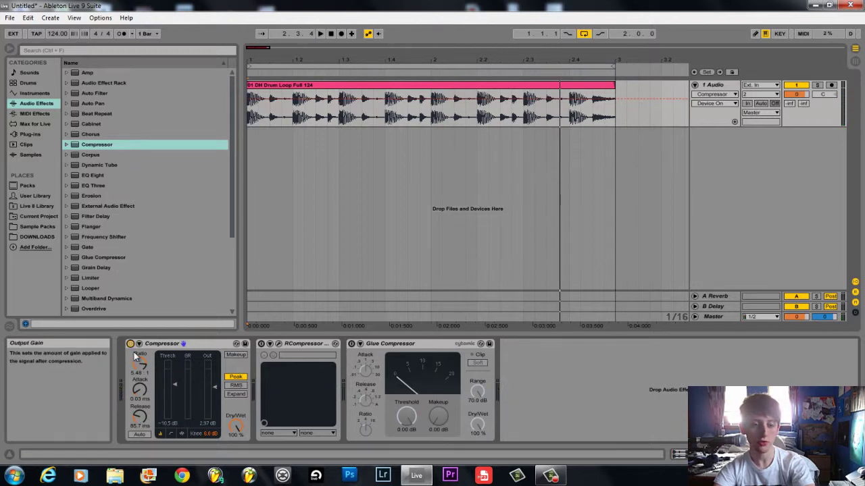
left_click(131, 344)
key("space")
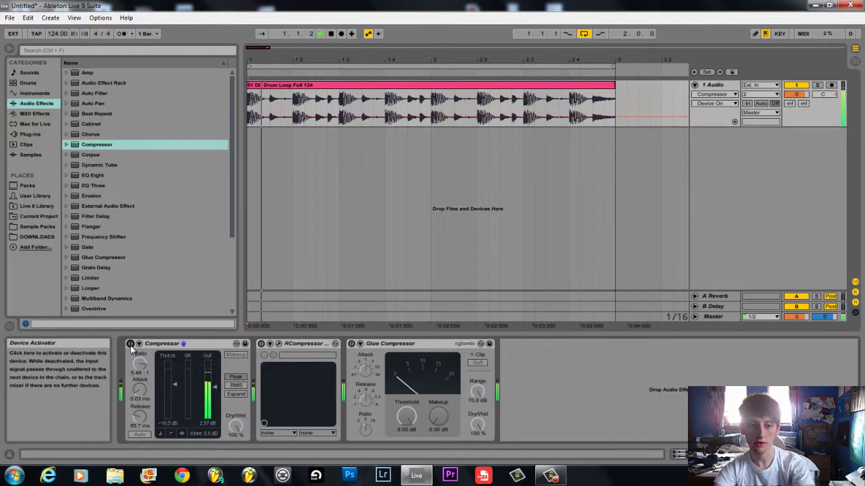
left_click(130, 344)
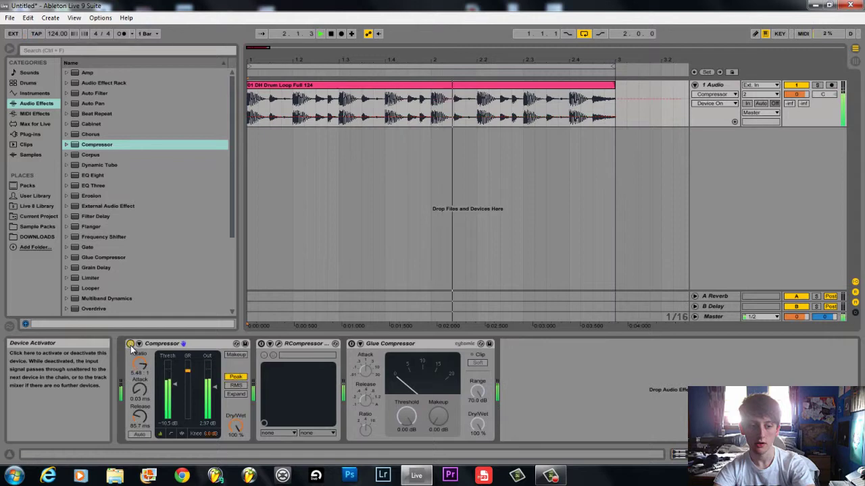
key("space")
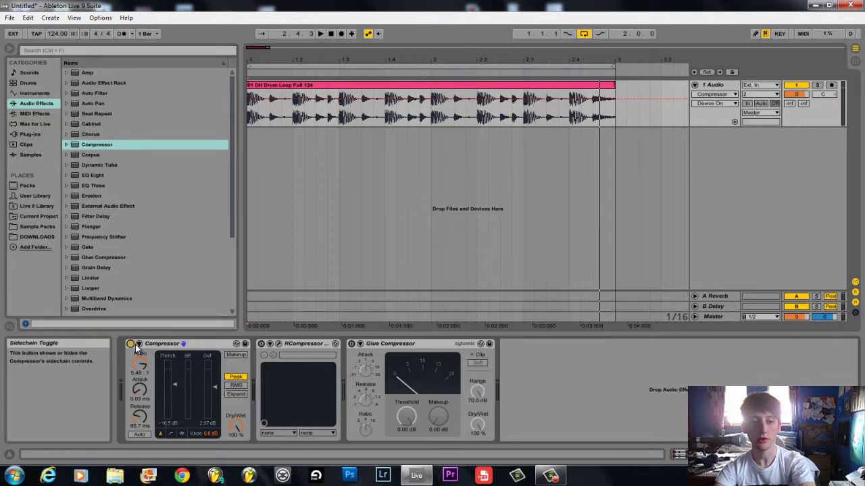
left_click(175, 383)
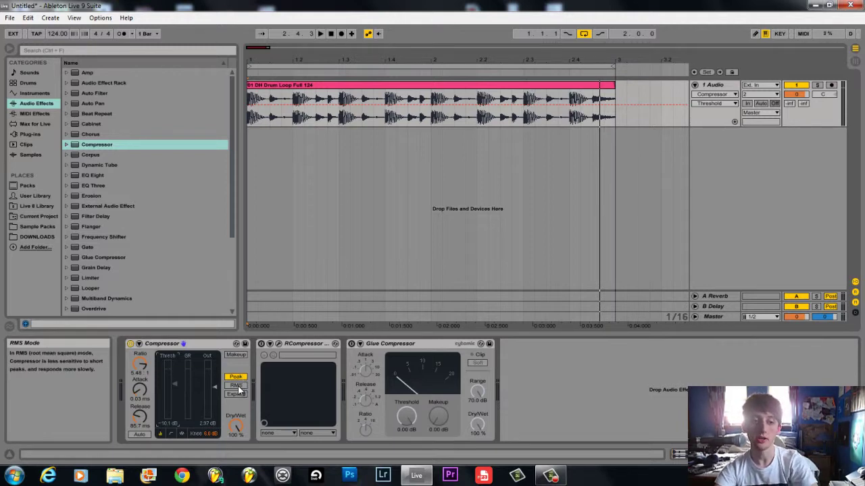
Step: Select the first beat of the drum loop clip, from 1.1.1 to 1.2
left_click_drag(249, 104, 305, 99)
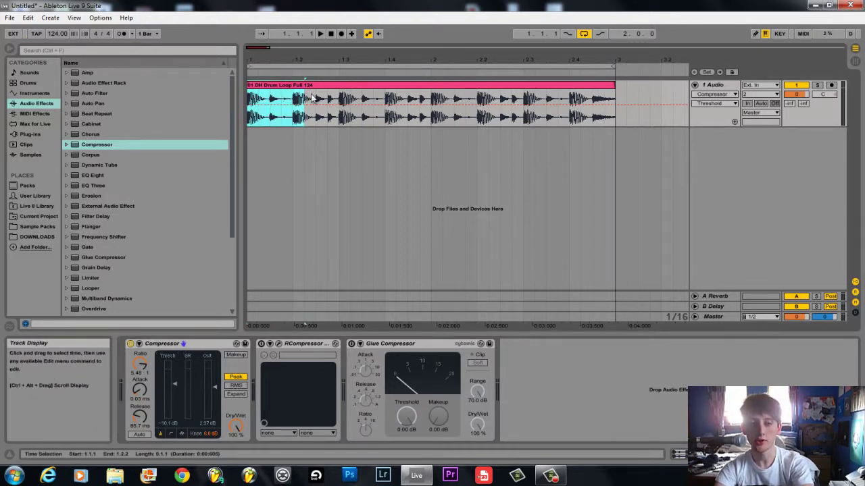
left_click_drag(297, 66, 293, 61)
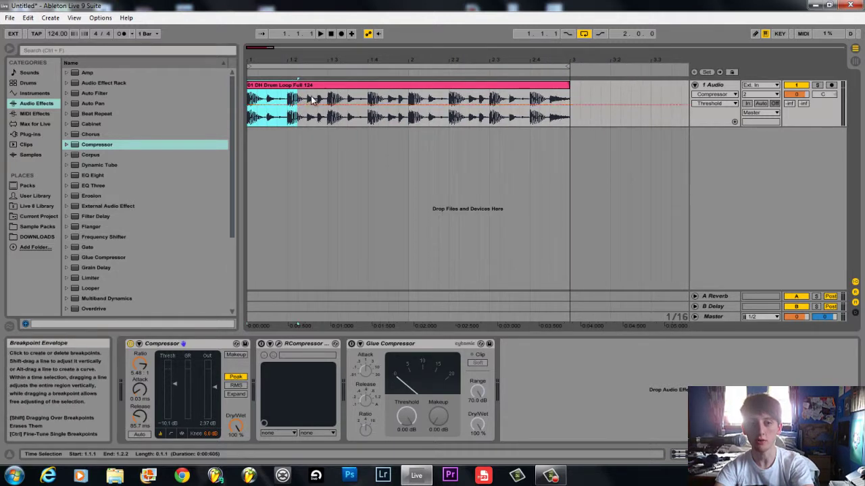
left_click(293, 117)
left_click(236, 379)
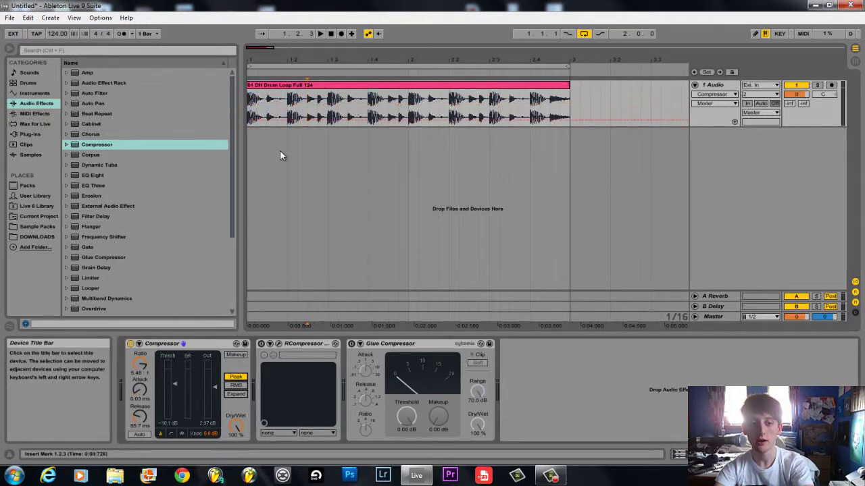
left_click_drag(253, 100, 293, 98)
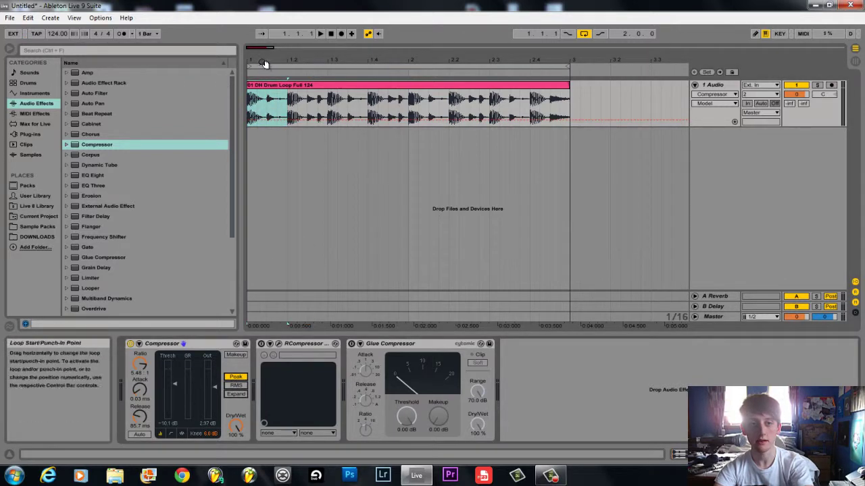
left_click_drag(265, 58, 288, 62)
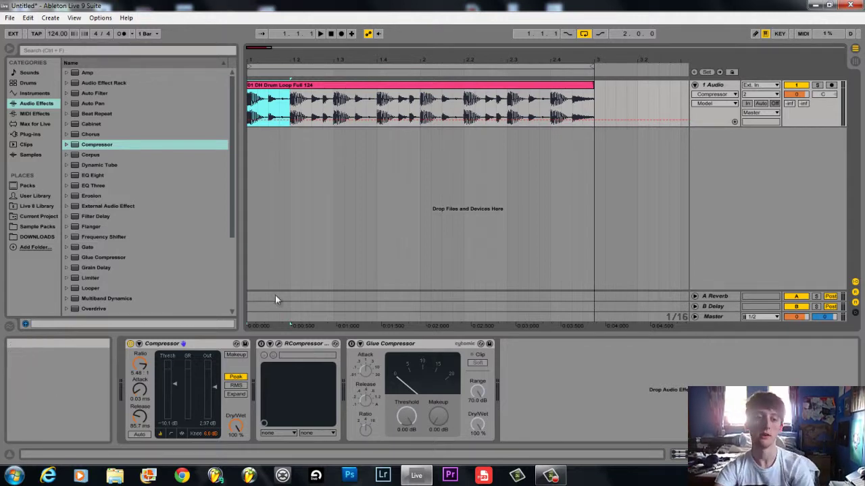
Step: Deactivate the Compressor, then activate the RCompressor plug-in and display its editor window near the middle of the arrangement
left_click(131, 344)
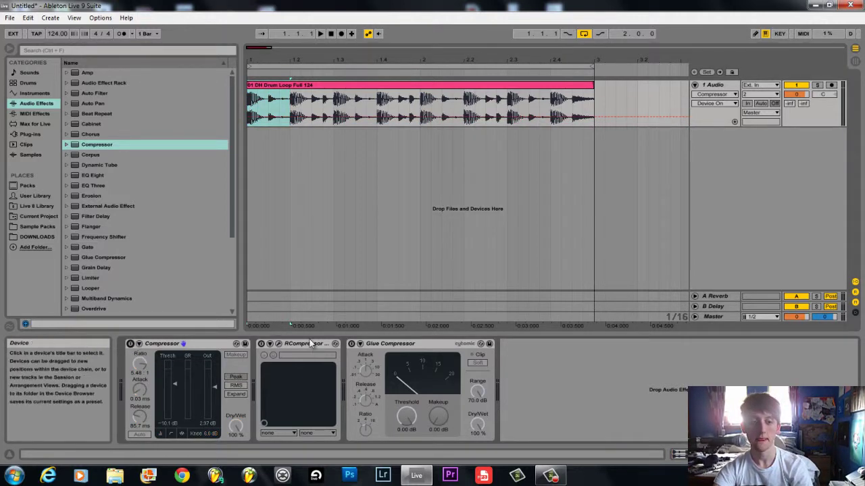
left_click(389, 343)
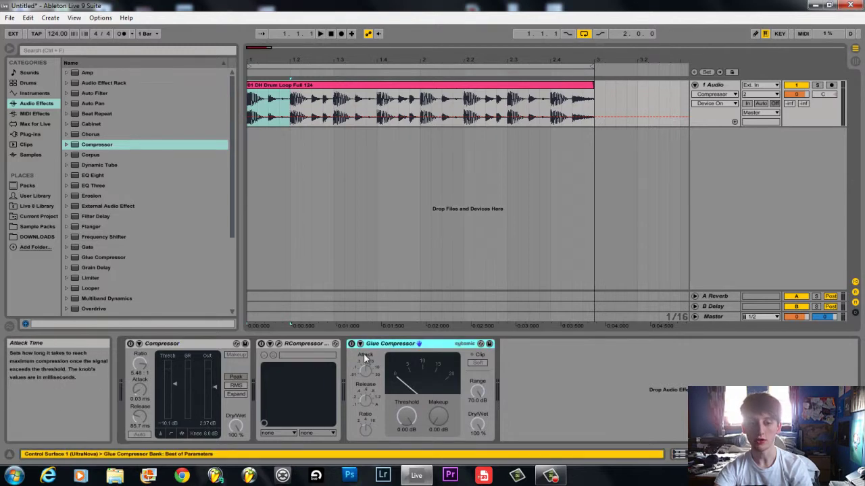
left_click(312, 343)
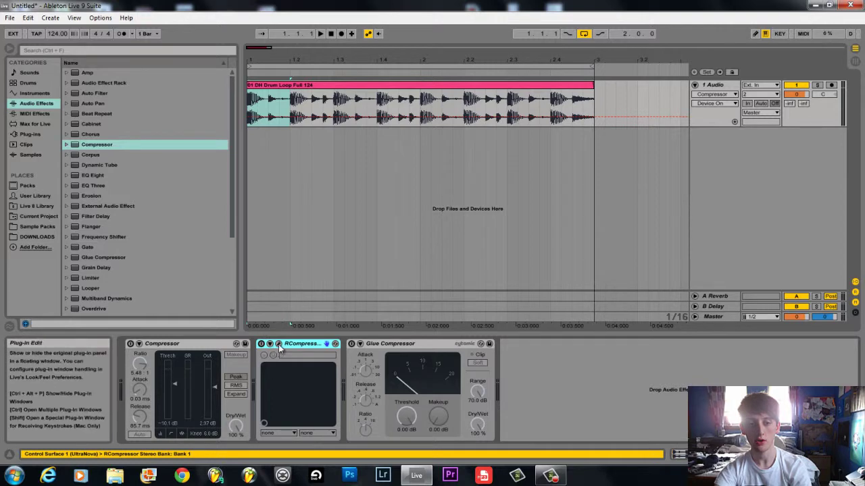
left_click(279, 344)
left_click(261, 345)
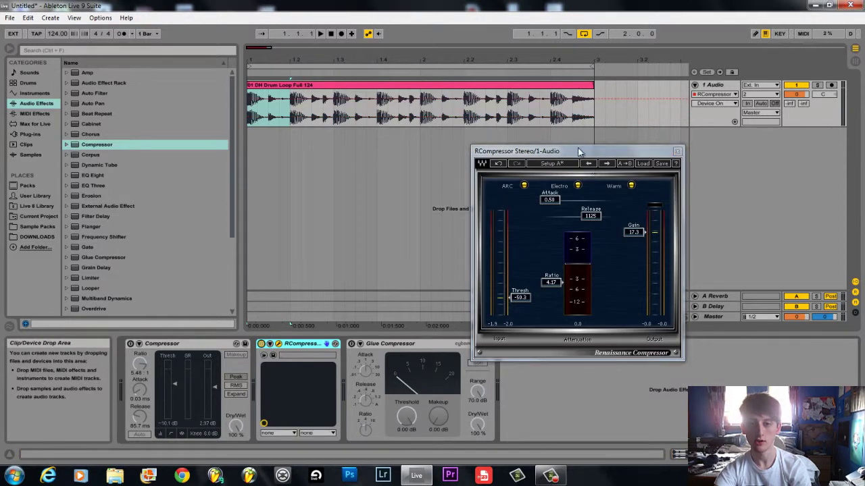
left_click_drag(577, 151, 422, 160)
Step: Set the RCompressor's threshold to 0.0, its ratio to about 3.96 and its gain to about 0.1
mouse_move(372, 304)
left_mouse_down()
mouse_move(374, 63)
mouse_move(371, 227)
left_mouse_up()
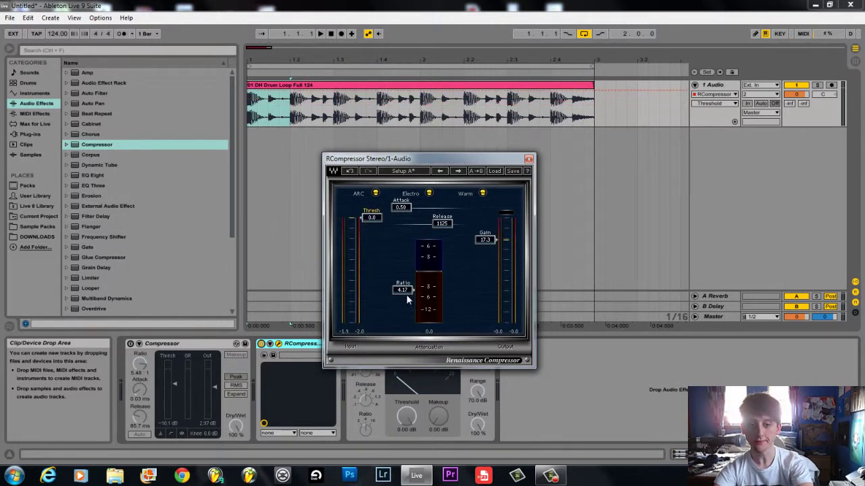
left_click_drag(406, 298, 406, 292)
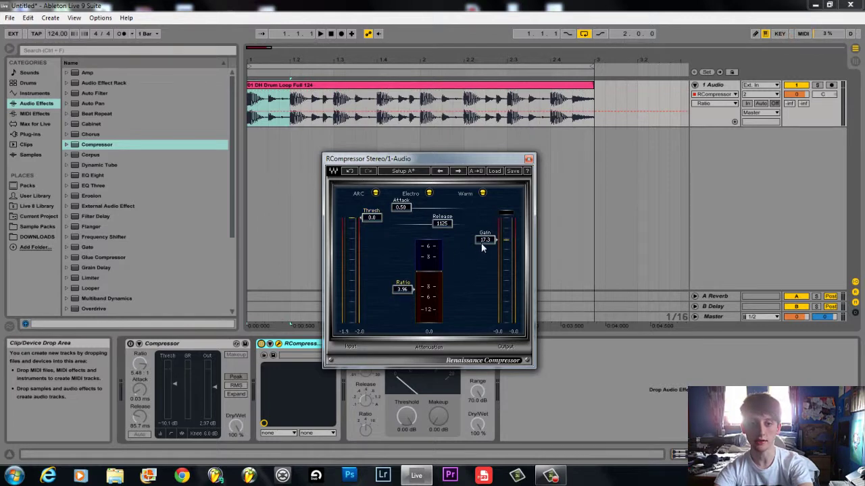
left_click_drag(481, 243, 493, 272)
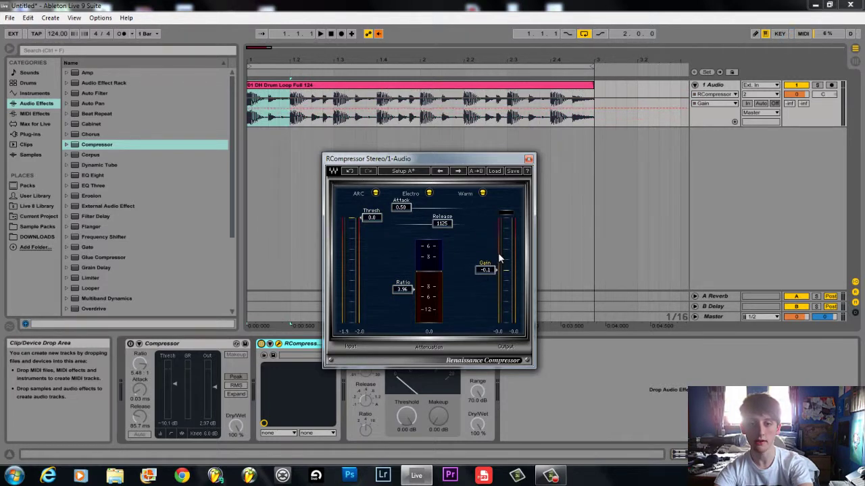
left_click(320, 33)
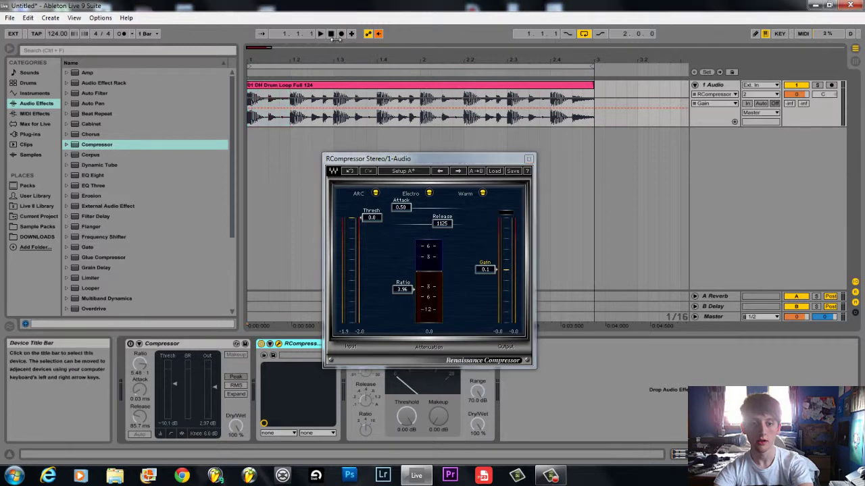
Step: Set the RCompressor's ratio to about 2.54, release to about 37.6 and attack to about 0.66 while playing the loop
left_click_drag(403, 291, 404, 277)
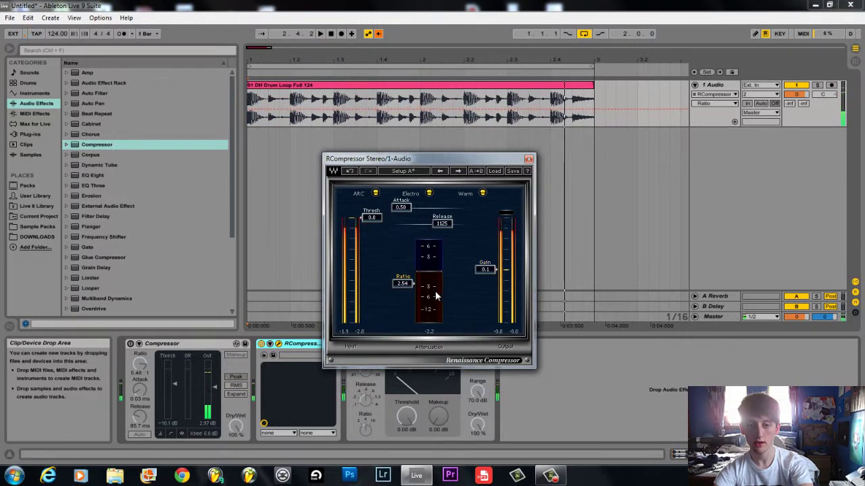
left_click_drag(434, 226, 376, 240)
key("space")
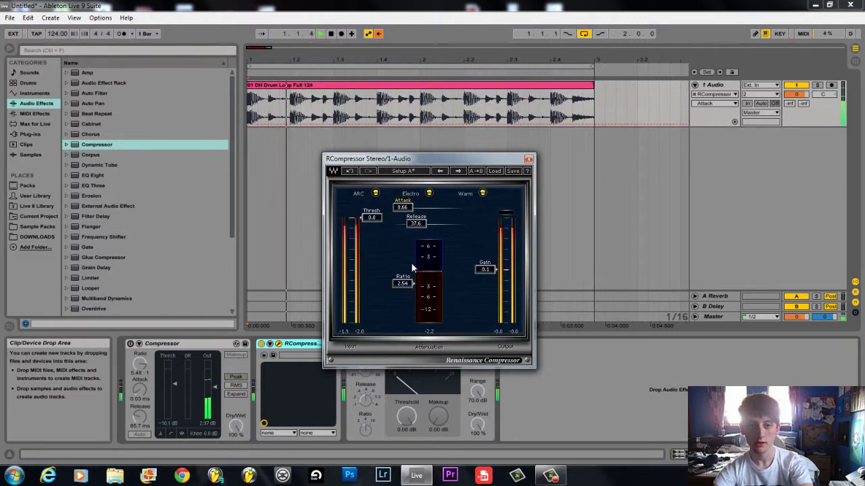
Step: Lower the RCompressor's threshold to about -2.8 during playback and readjust its ratio to about 2.54
left_click_drag(403, 282, 404, 285)
left_click_drag(371, 217, 372, 229)
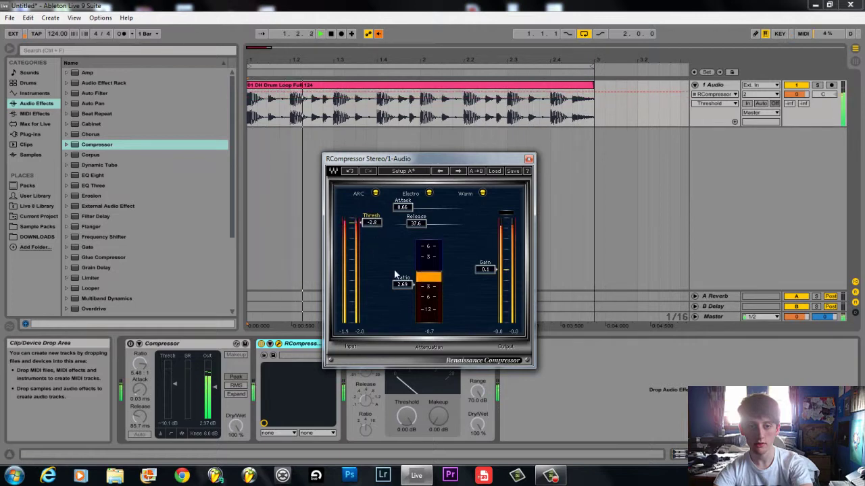
left_click_drag(401, 284, 421, 289)
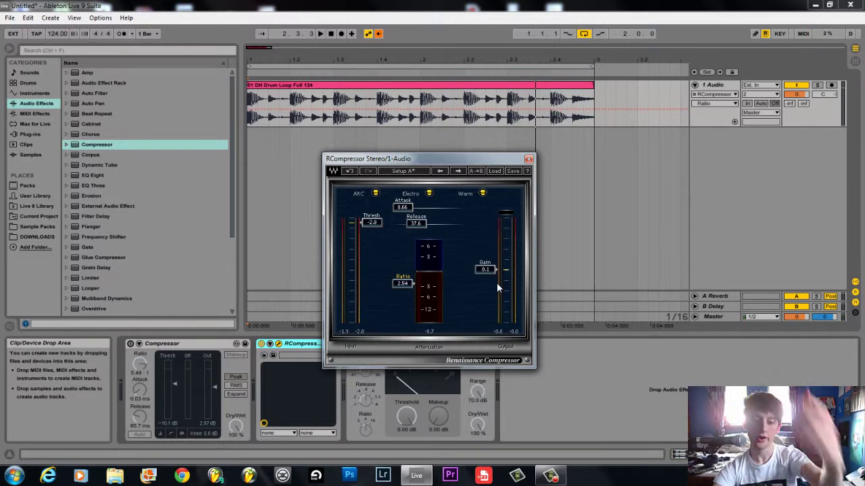
Step: Raise the RCompressor's gain to about 2.9 and audition the loop
mouse_move(488, 268)
left_mouse_down()
mouse_move(490, 257)
mouse_move(494, 266)
left_mouse_up()
key("space")
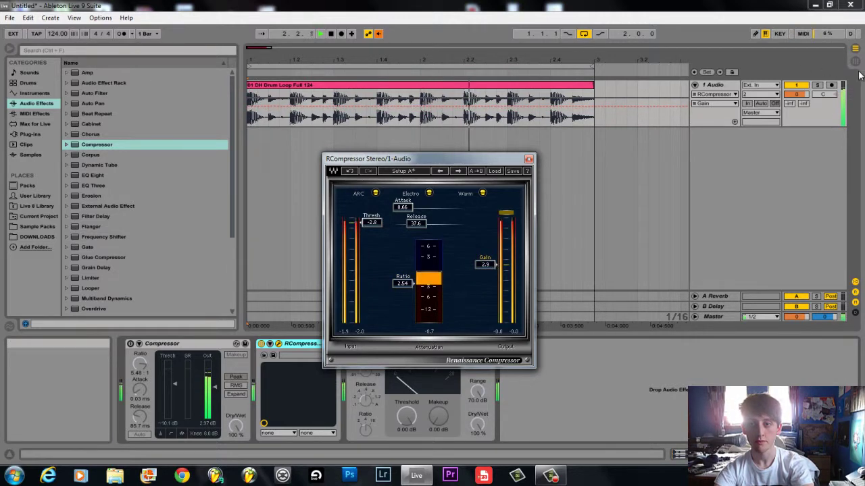
key("space")
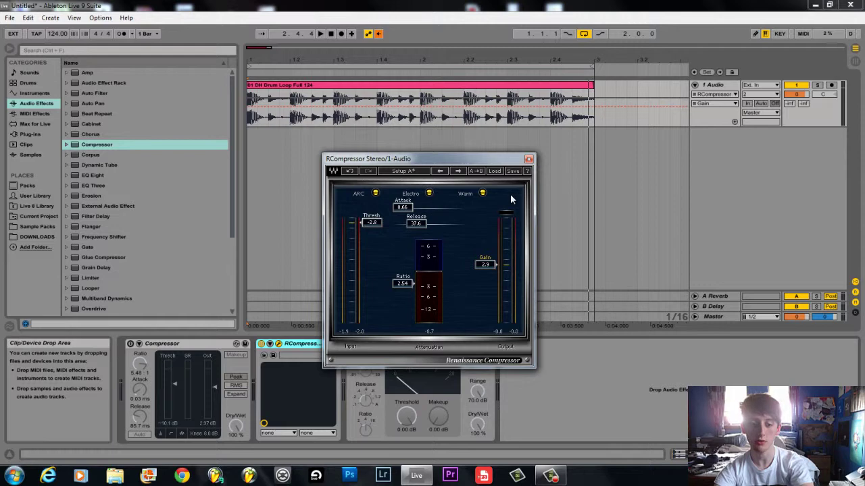
Step: Try the RCompressor's Warm and Electro mode switches, and shorten its attack to about 0.54 and its release to about 29.7
left_click(483, 194)
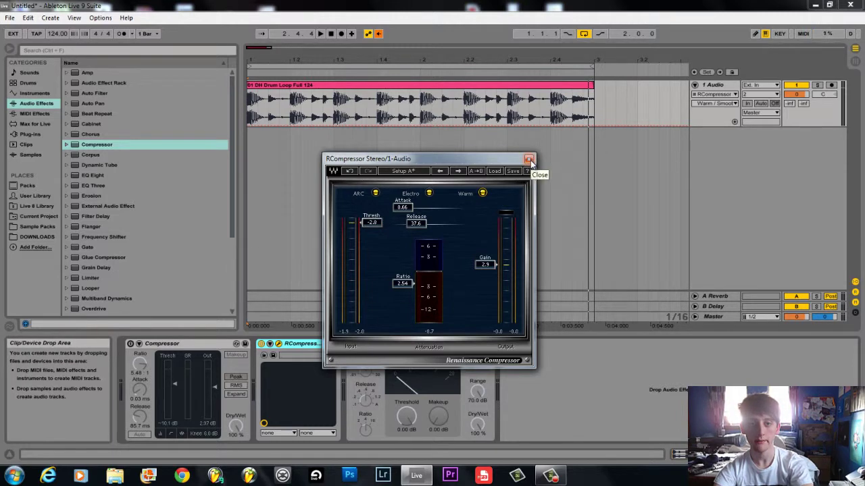
left_click(429, 194)
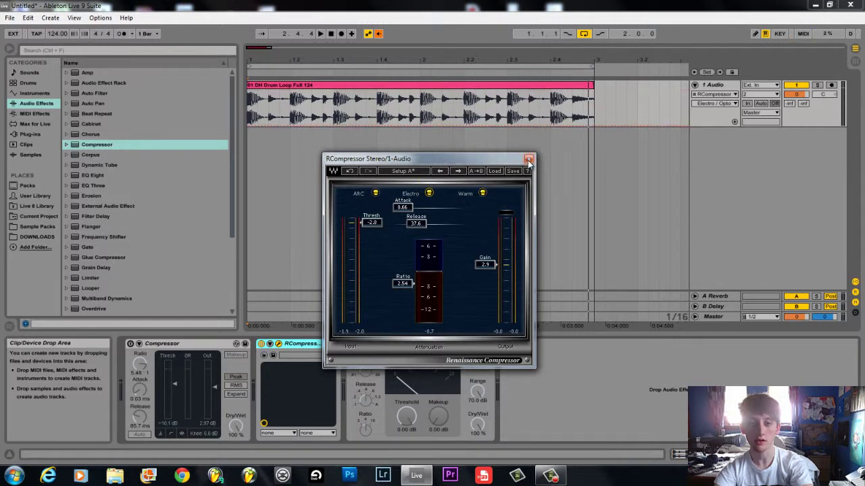
left_click_drag(400, 210, 431, 202)
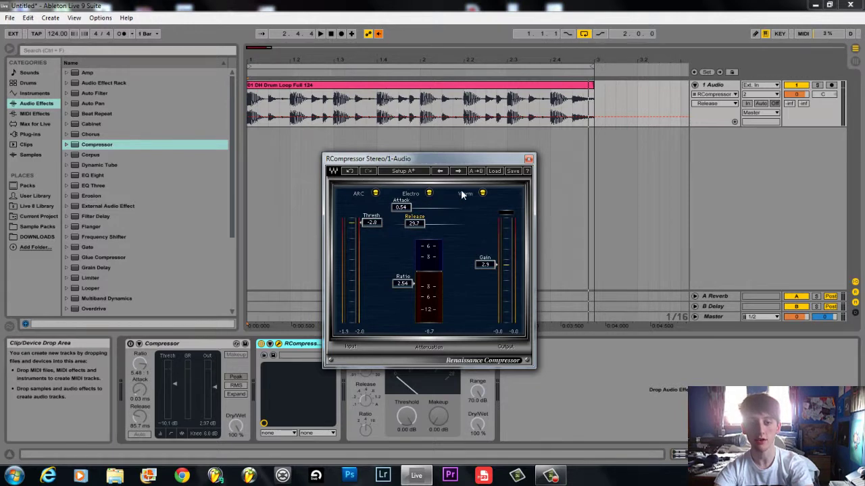
Step: Close the RCompressor window, bypass the RCompressor and switch on the Glue Compressor on the drum loop track
left_click(528, 160)
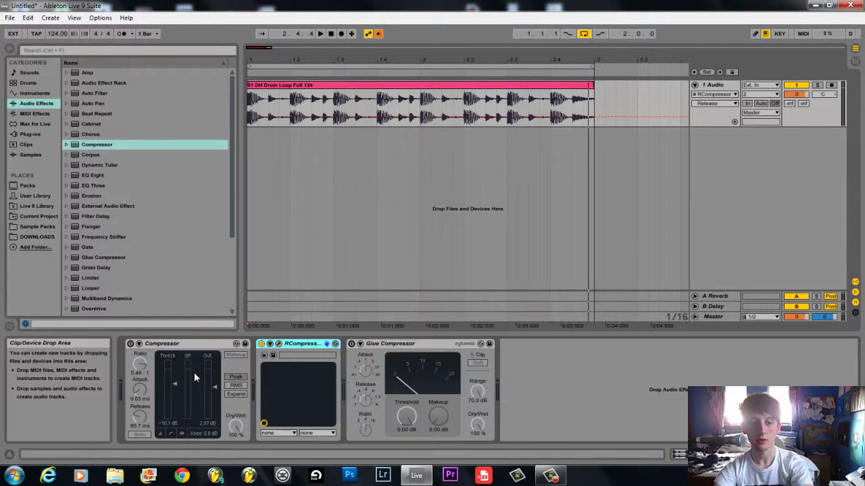
left_click(200, 351)
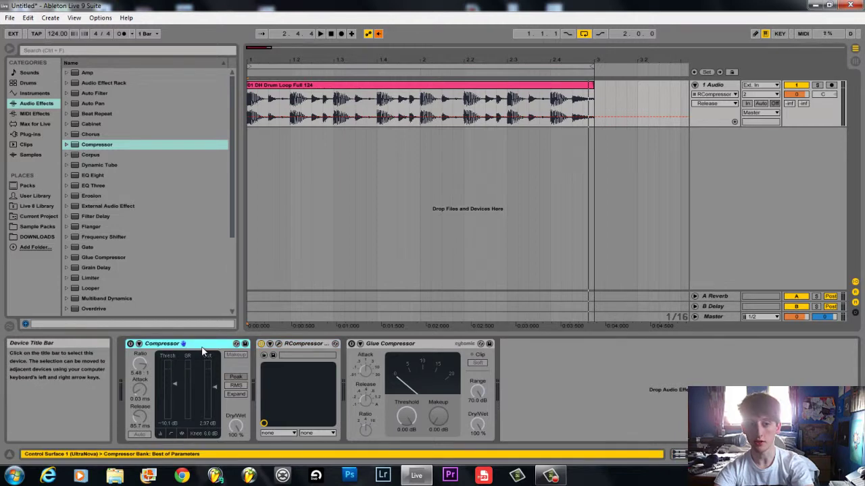
left_click(388, 346)
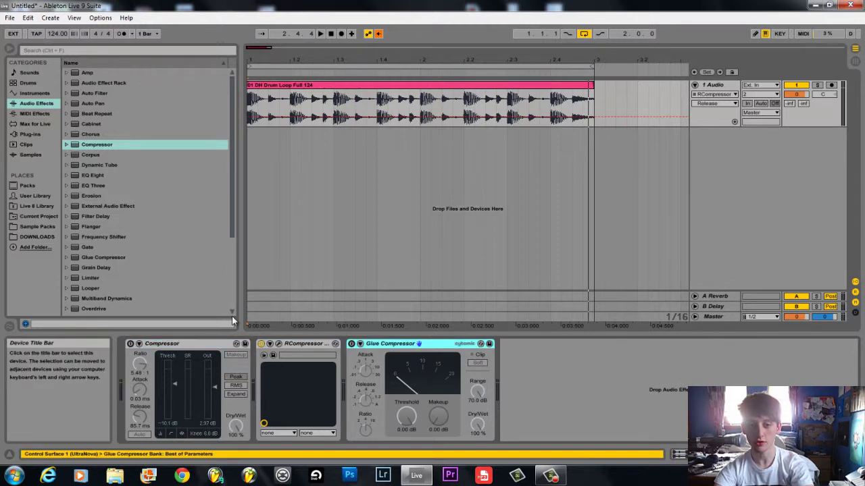
left_click(299, 344)
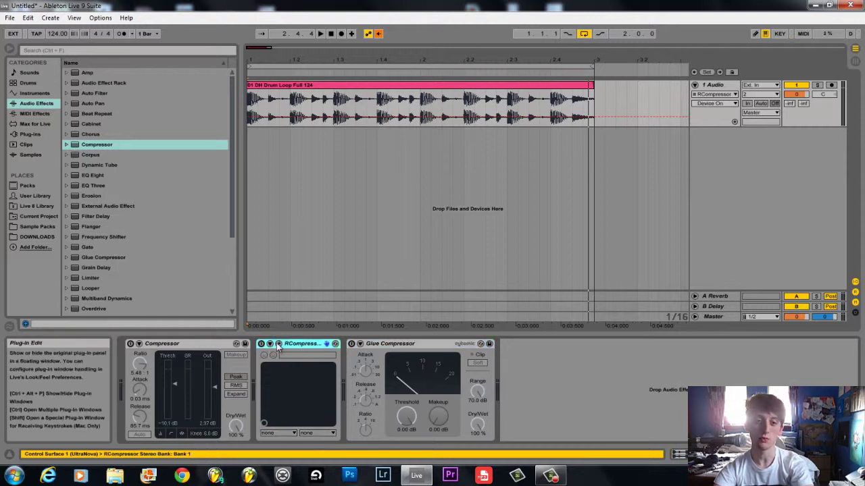
left_click(352, 344)
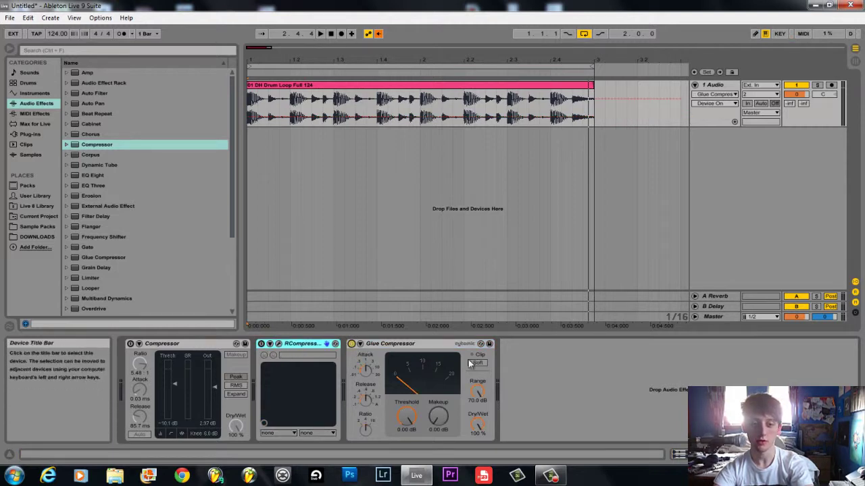
left_click(419, 352)
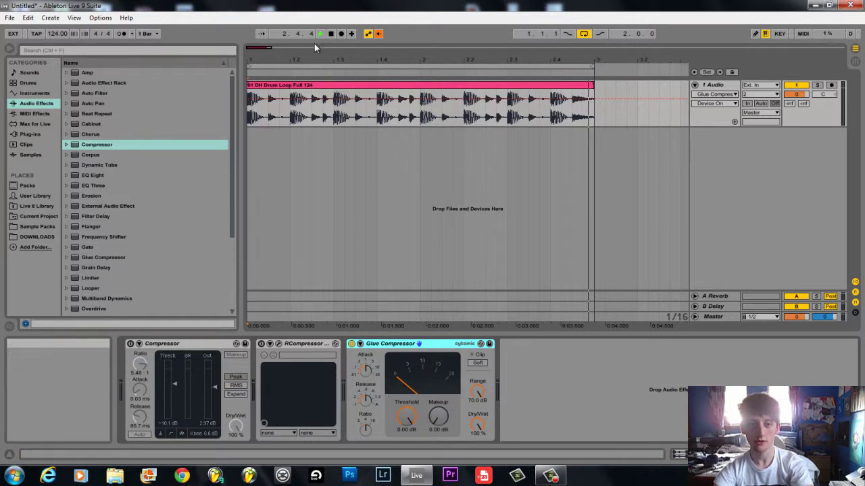
Step: Adjust the Glue Compressor's attack and release and play the drum loop
key("space")
left_click(366, 373)
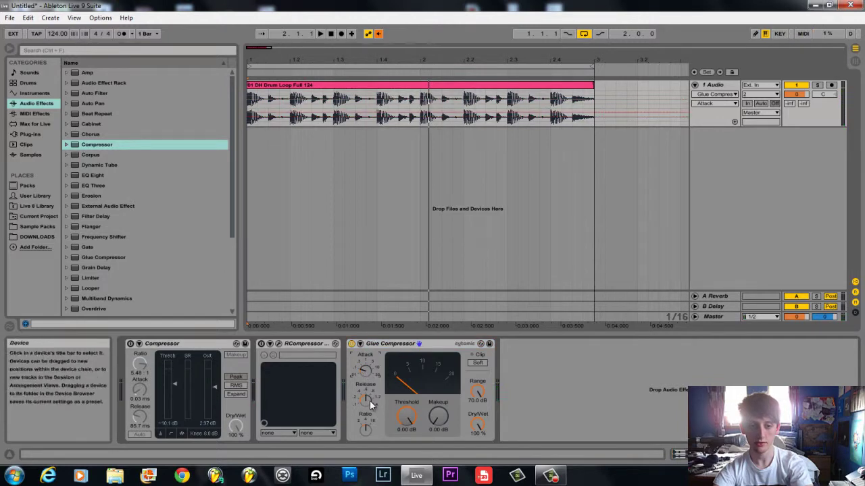
left_click(370, 401)
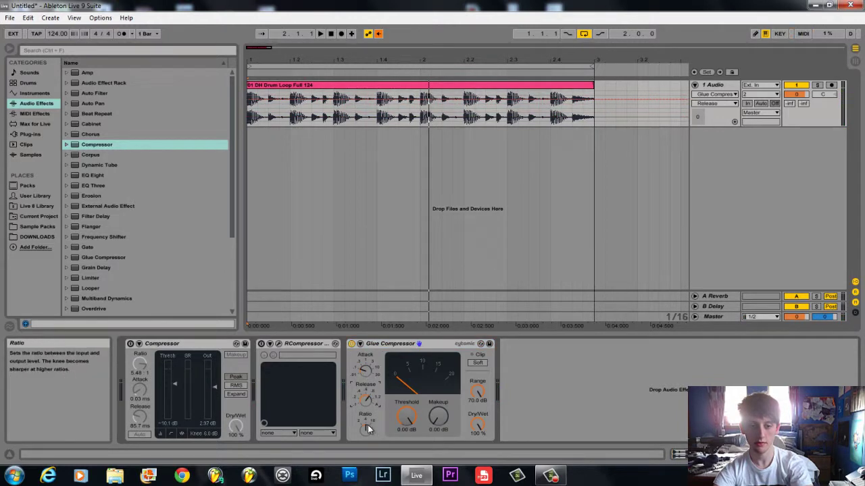
key("space")
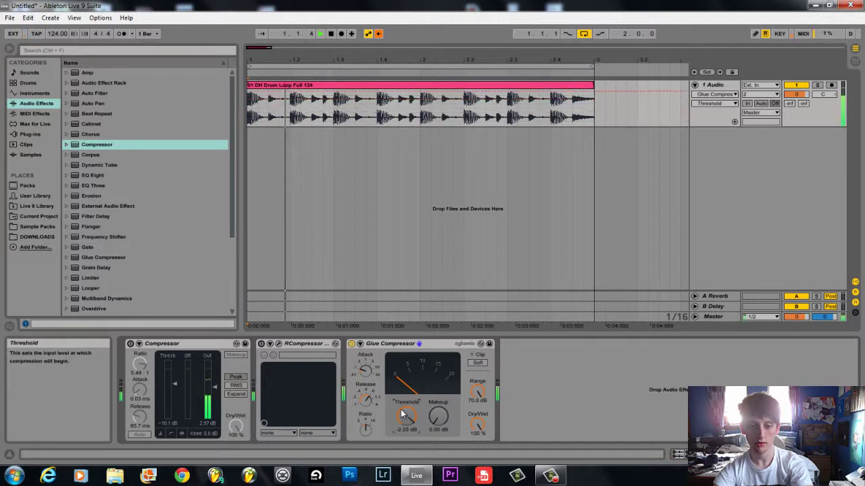
Step: Lower the Glue Compressor's threshold to about -10.2 dB and raise its makeup gain to about 5.08 dB while auditioning the loop
left_click_drag(405, 412, 402, 415)
key("space")
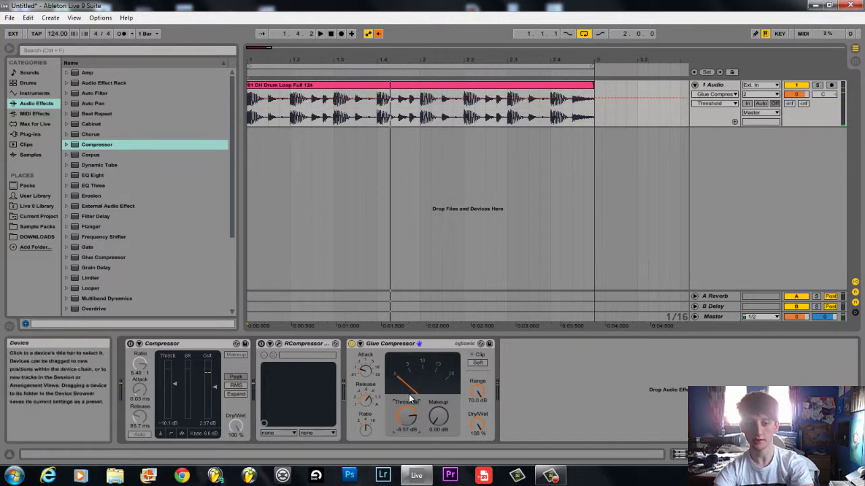
key("space")
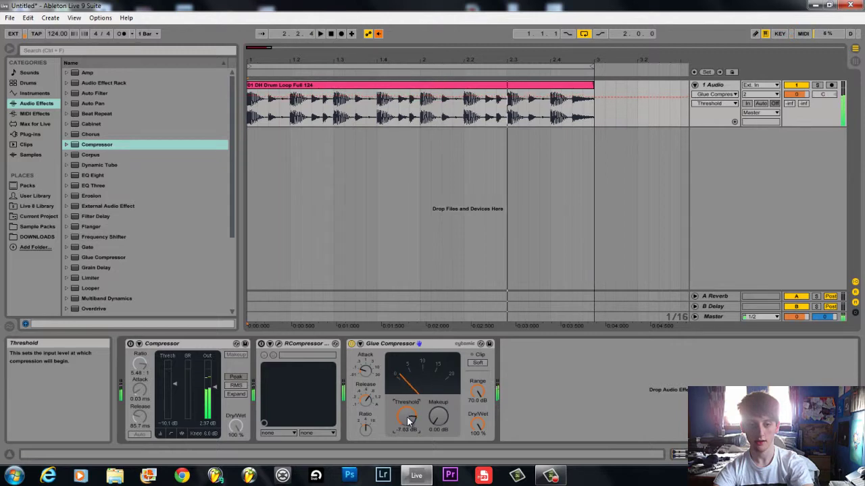
left_click_drag(408, 420, 406, 411)
key("space")
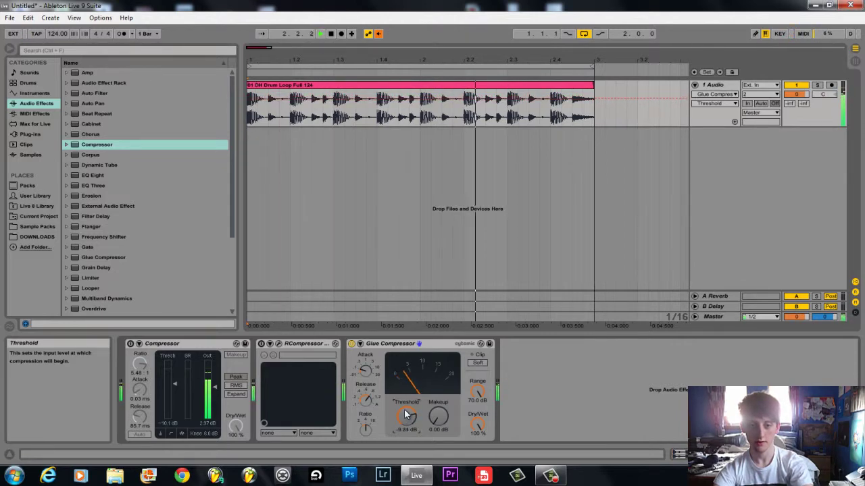
left_click_drag(405, 415, 436, 420)
key("space")
key("space")
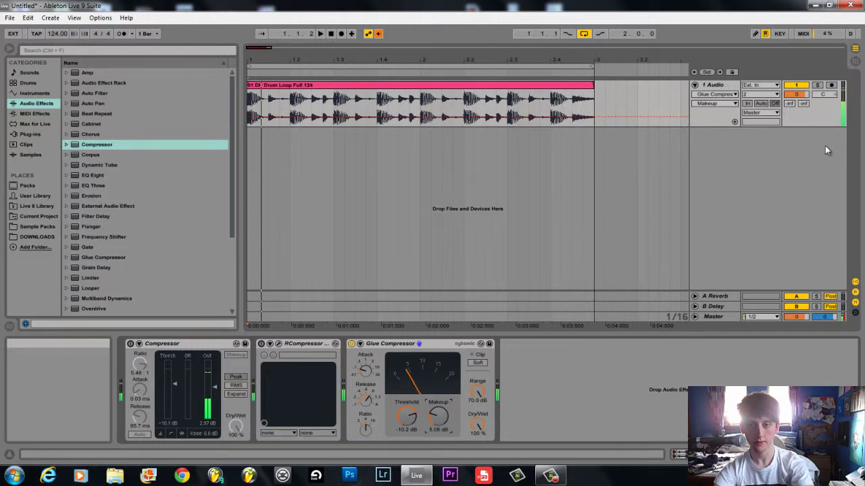
Step: Switch to Session View, enable the Glue Compressor's Soft clip mode and audition the loop against the mixer meters
key("Tab")
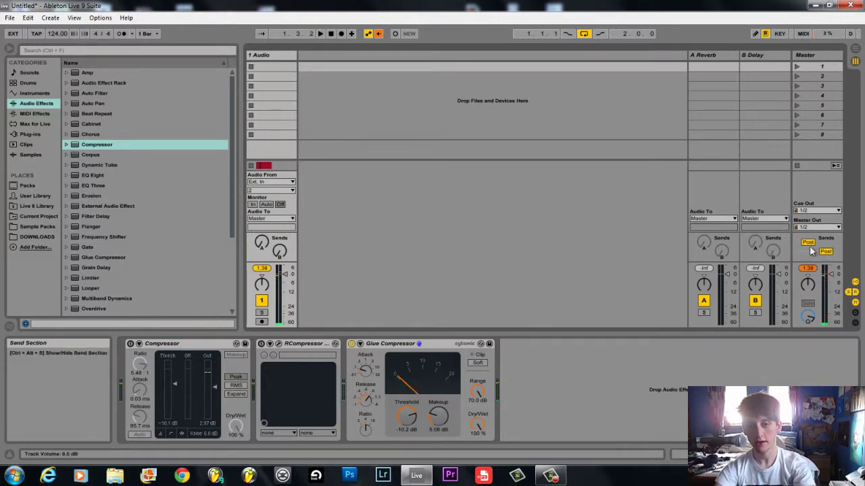
left_click(477, 364)
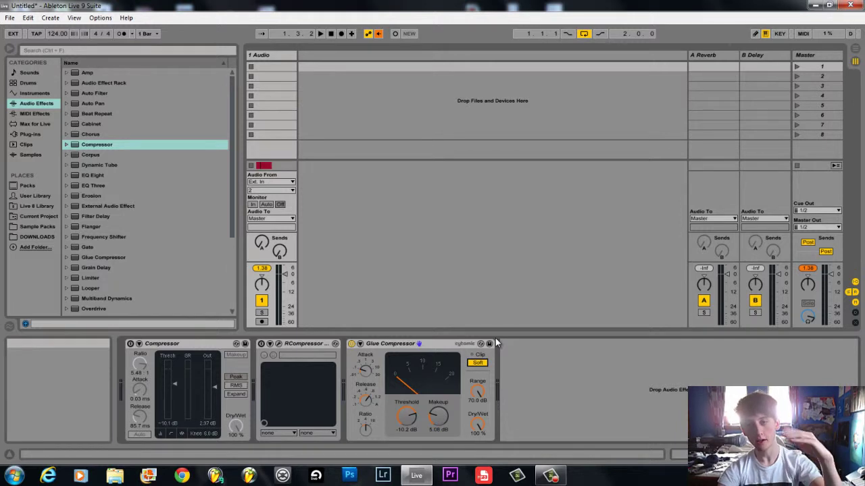
key("space")
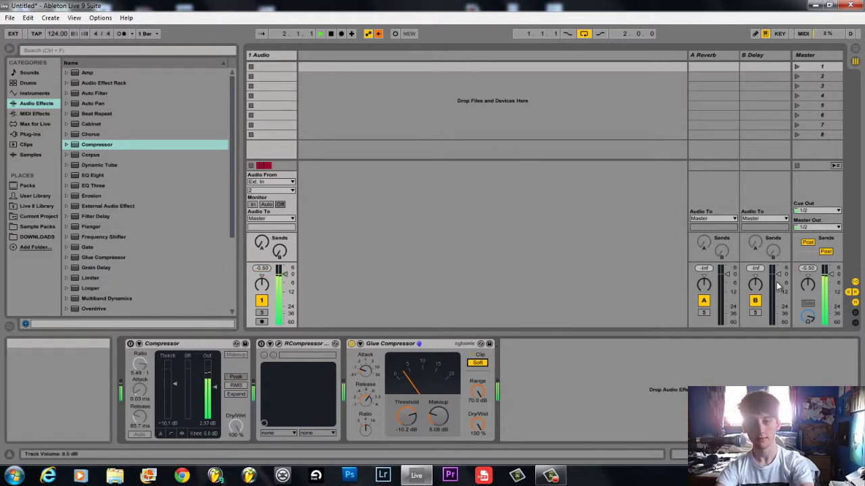
key("space")
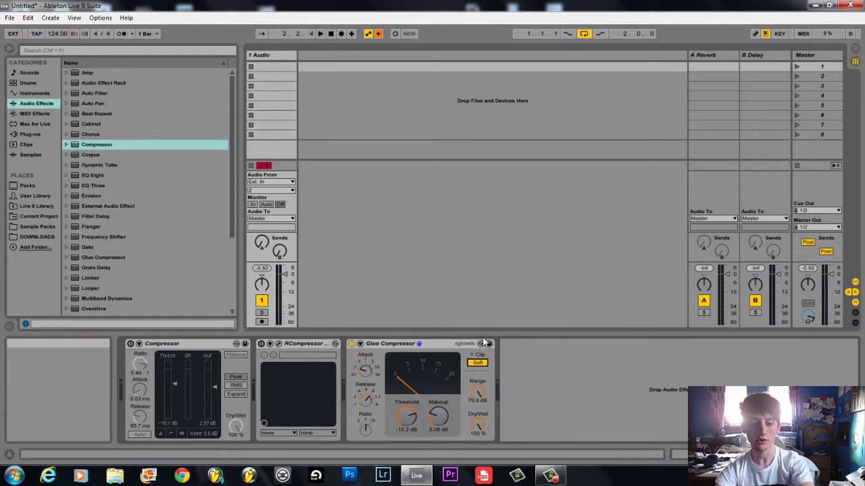
Step: Try a Limiter after the Glue Compressor while toggling the Glue Compressor off and on during playback, and remove the Limiter
scroll(118, 209, "down", 2)
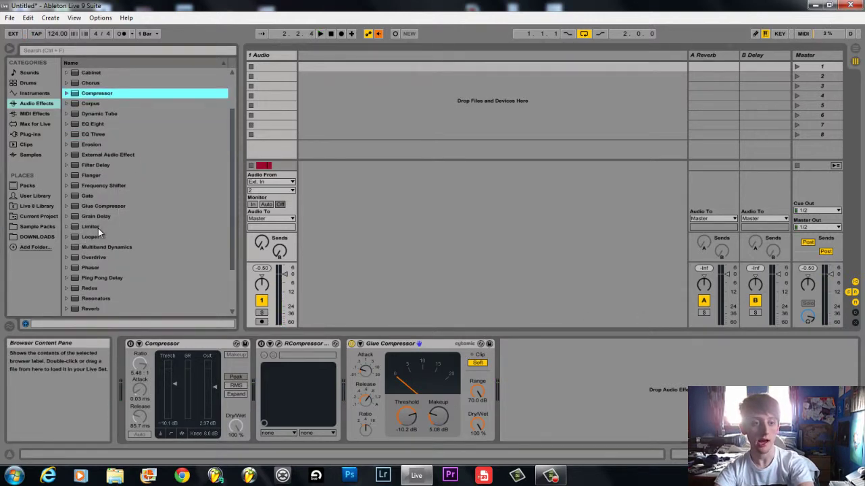
double_click(97, 227)
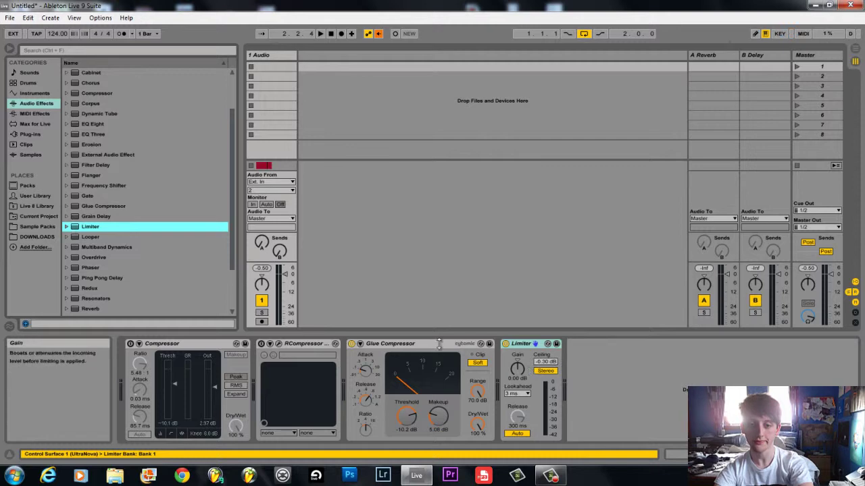
left_click(351, 344)
key("space")
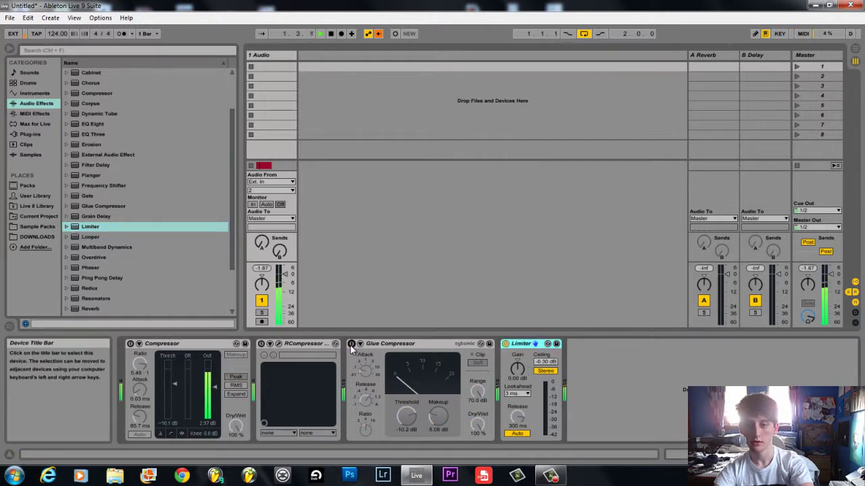
left_click(352, 344)
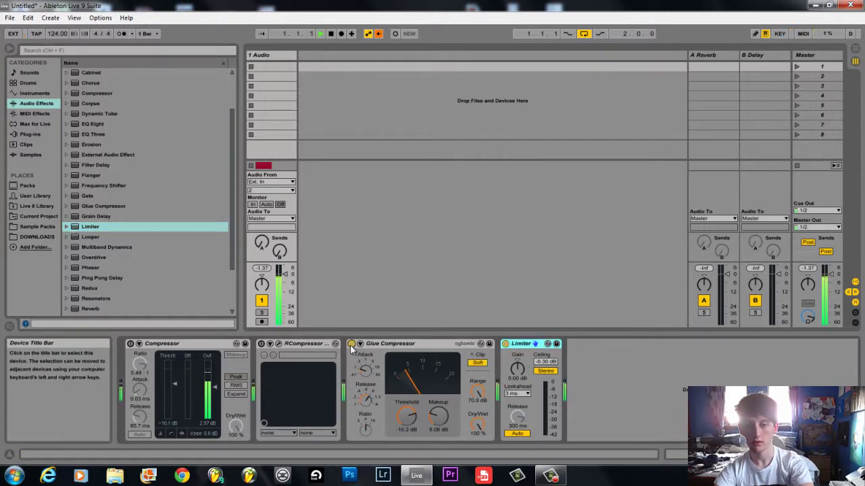
key("space")
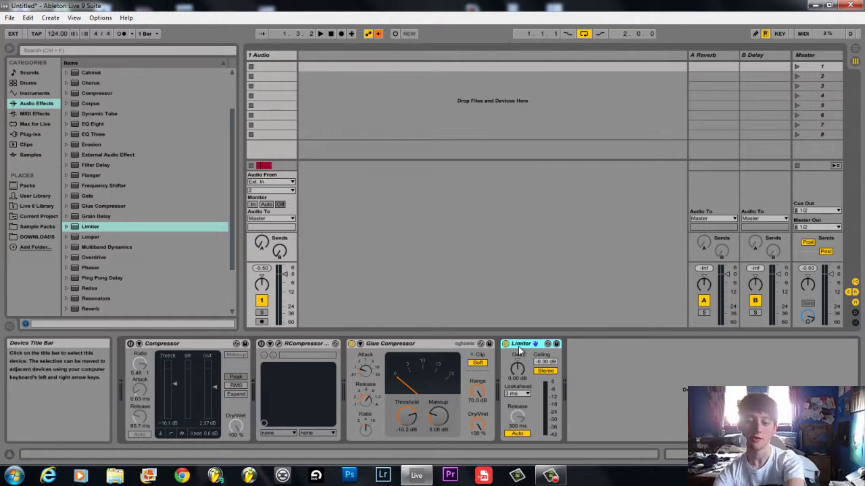
key("Delete")
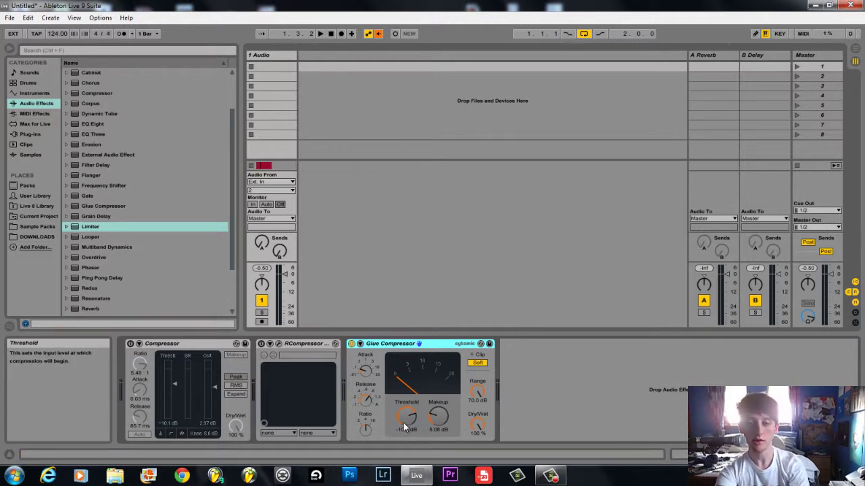
Step: Reset the Glue Compressor's threshold to 0 dB, try a makeup gain of about 6.83 dB during playback and return it to 0 dB
double_click(408, 424)
left_click(438, 417)
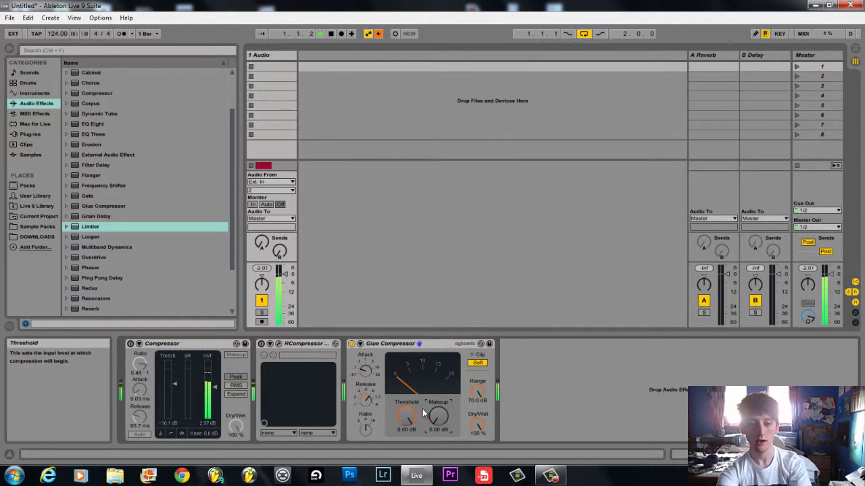
left_click_drag(439, 418, 439, 414)
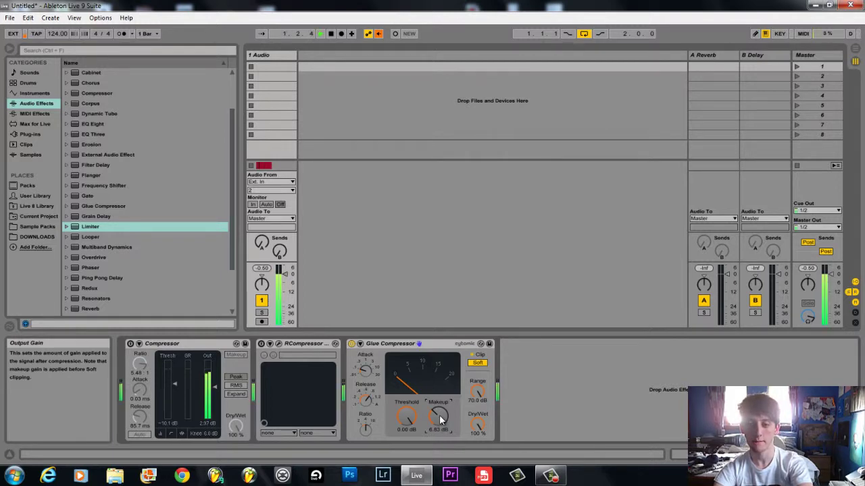
left_click_drag(436, 419, 435, 432)
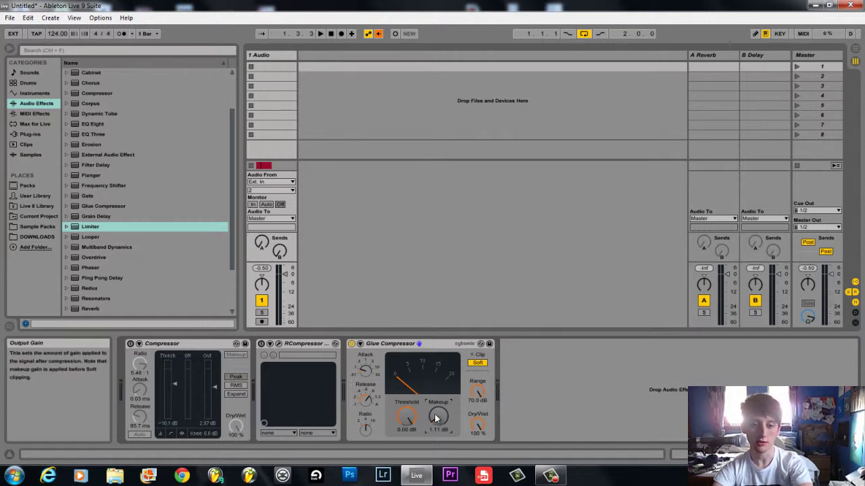
left_click(396, 345)
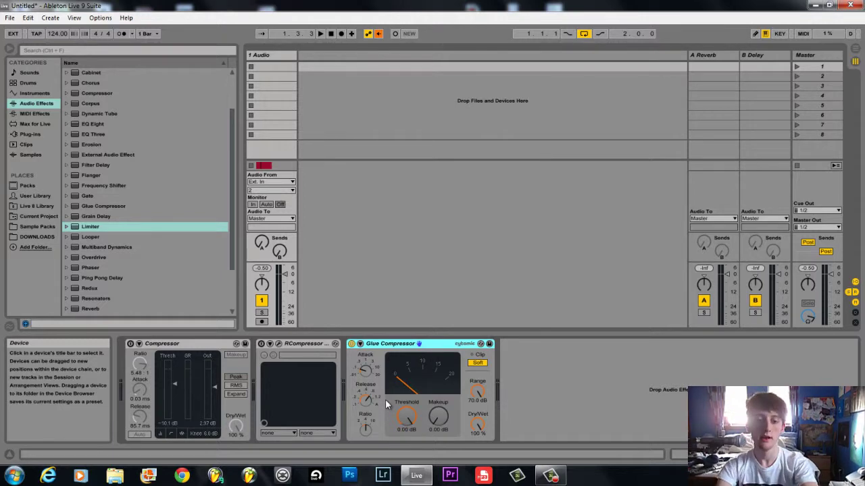
Step: Lower the Glue Compressor's threshold to about -4.13 dB while playing the loop
key("space")
left_click_drag(407, 409, 406, 410)
key("space")
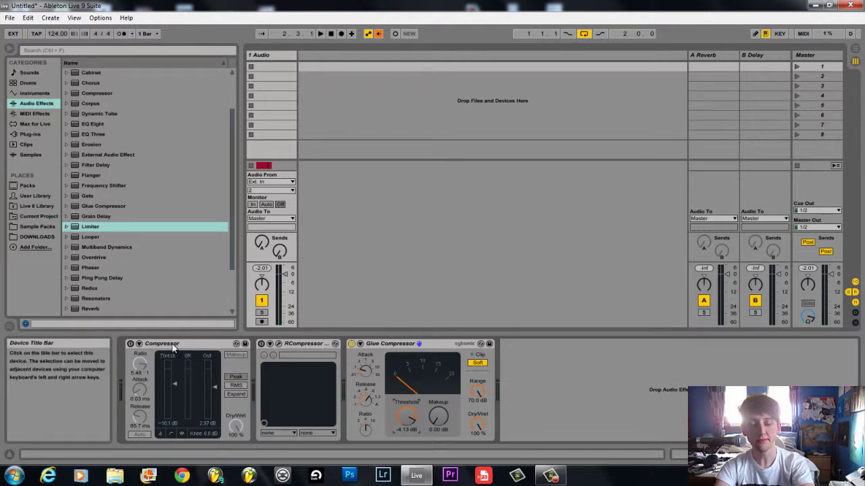
Step: Switch on Live's Compressor and set its threshold to about -6.11 dB and output to 0 dB while the loop plays
left_click(131, 343)
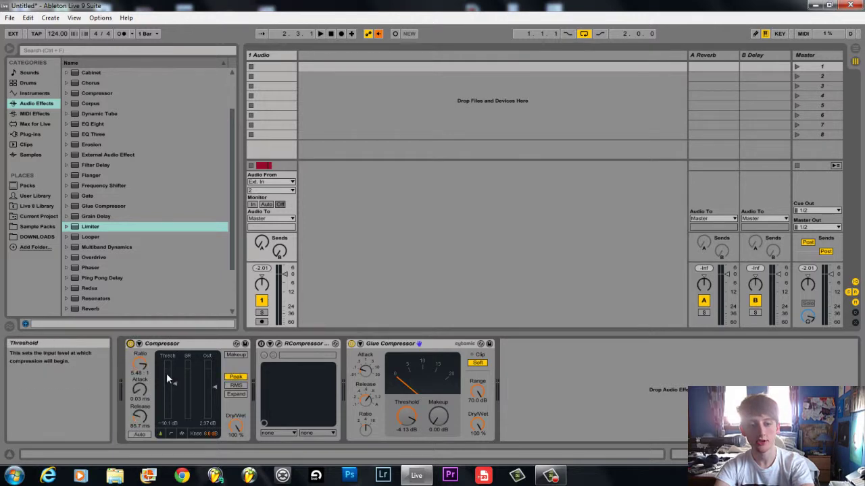
key("space")
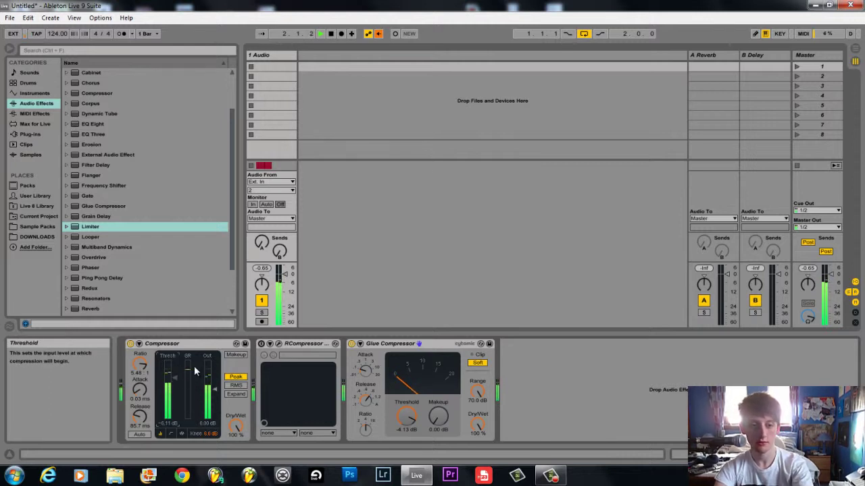
Step: Re-enable the RCompressor and set its gain to 0, ratio to about 2.21 and threshold to about -1.7 before closing its window
left_click(279, 344)
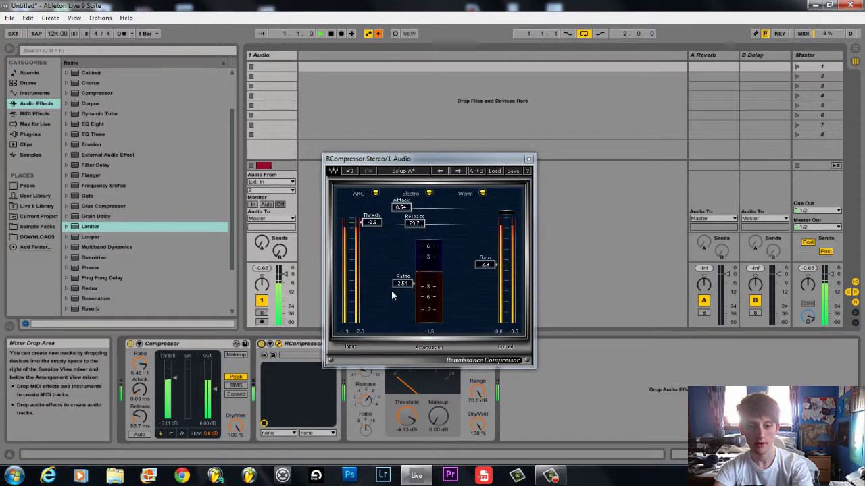
left_click(485, 264)
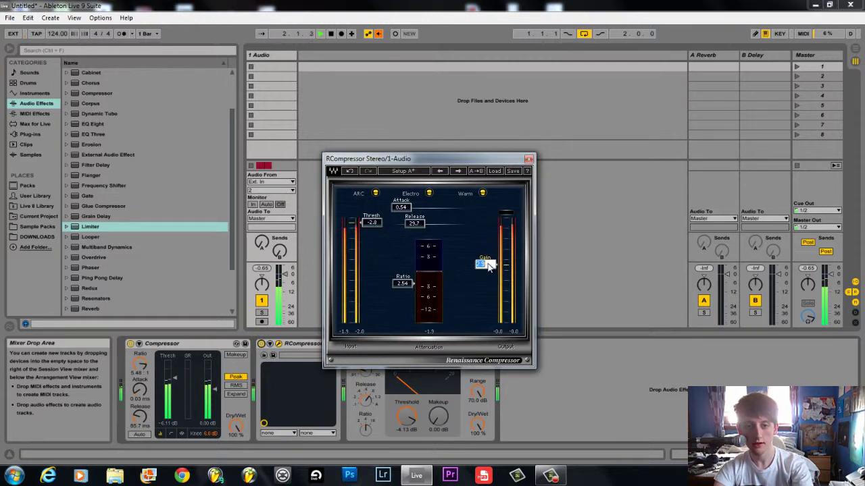
type("0")
key("Return")
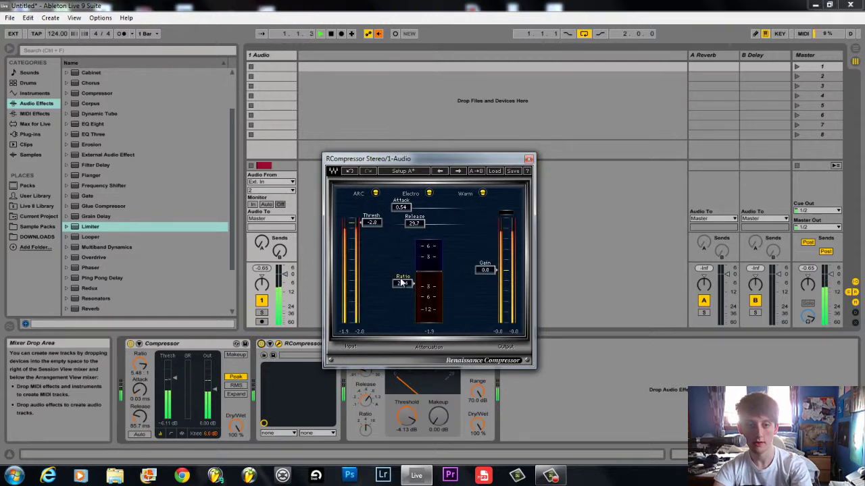
left_click_drag(400, 280, 402, 275)
left_click_drag(371, 224, 372, 220)
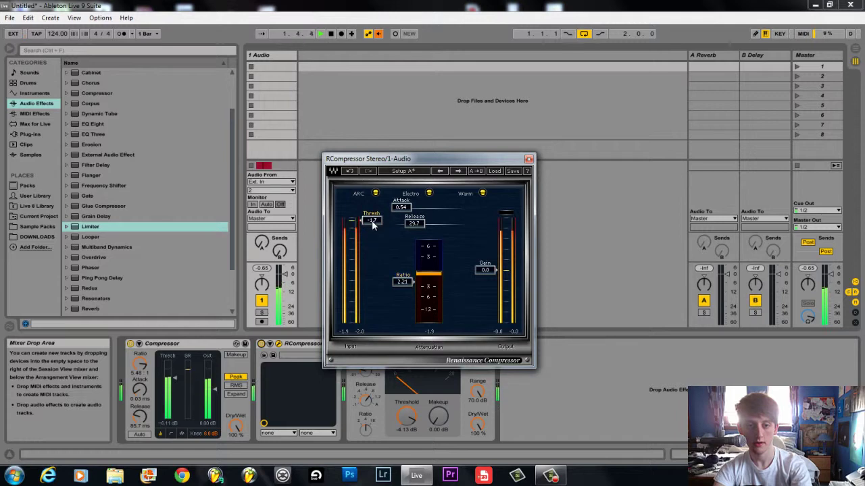
left_click(528, 158)
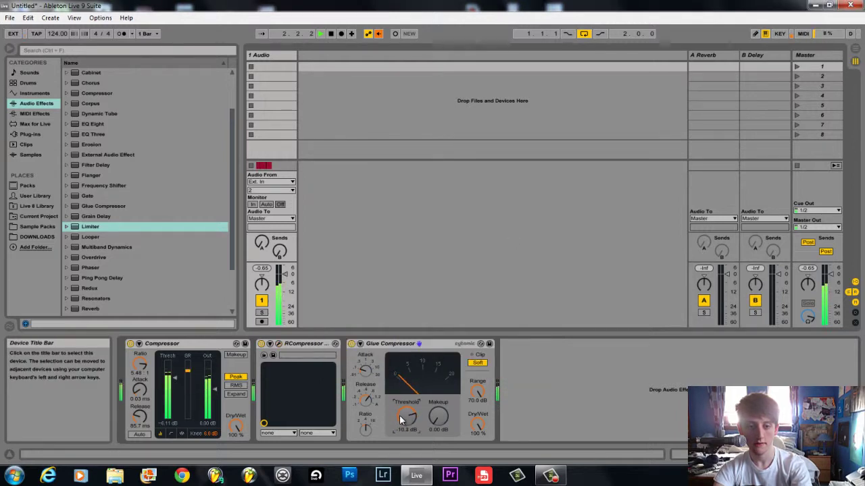
Step: Set the Glue Compressor's threshold to about -9.84 dB and makeup gain to about 5.66 dB, stopping and restarting the loop to audition it
left_click_drag(438, 424, 438, 416)
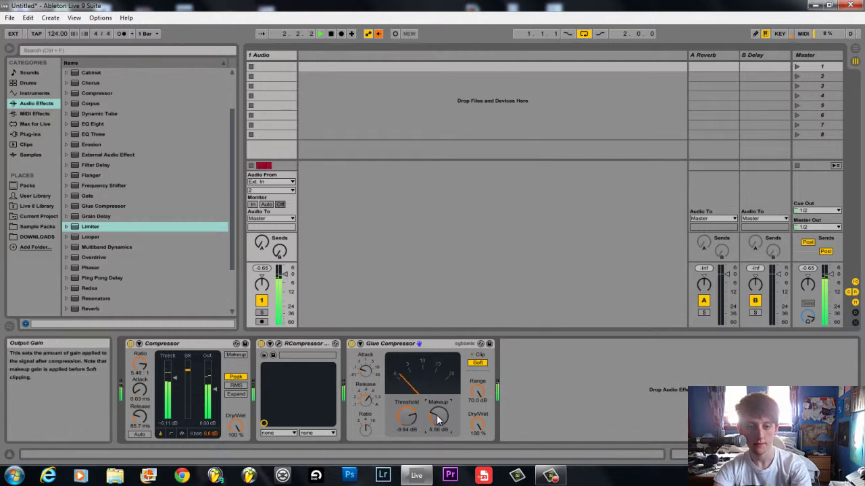
key("space")
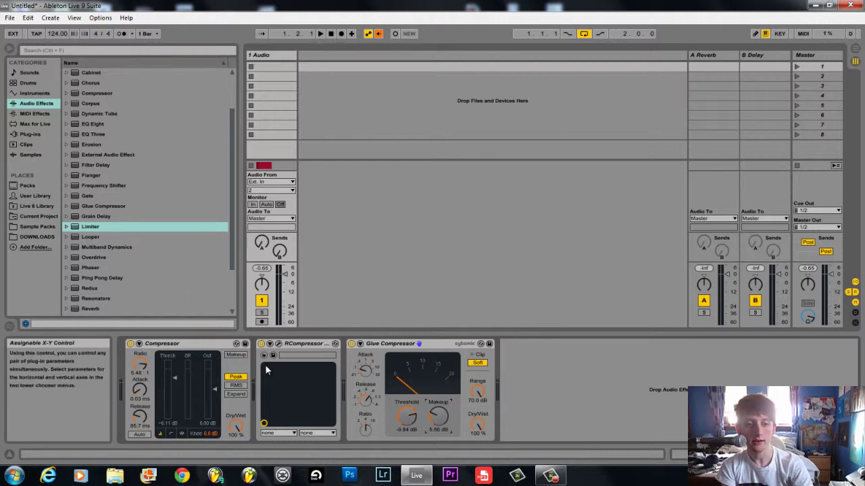
key("space")
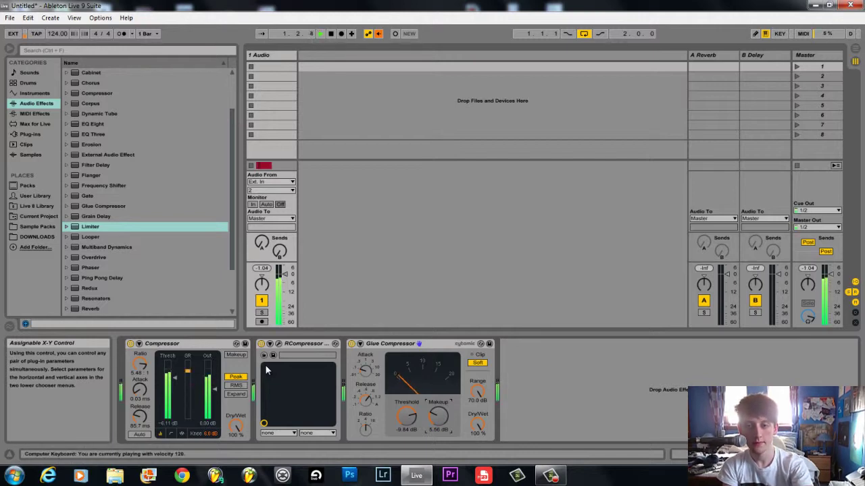
key("space")
Step: Play the loop through all three compressors again and view the whole drum clip in the Arrangement View before stopping playback
left_click(410, 345)
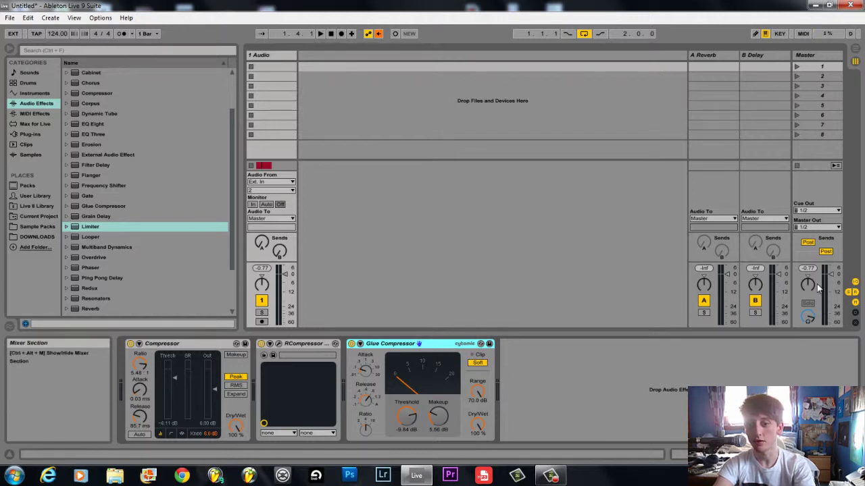
key("space")
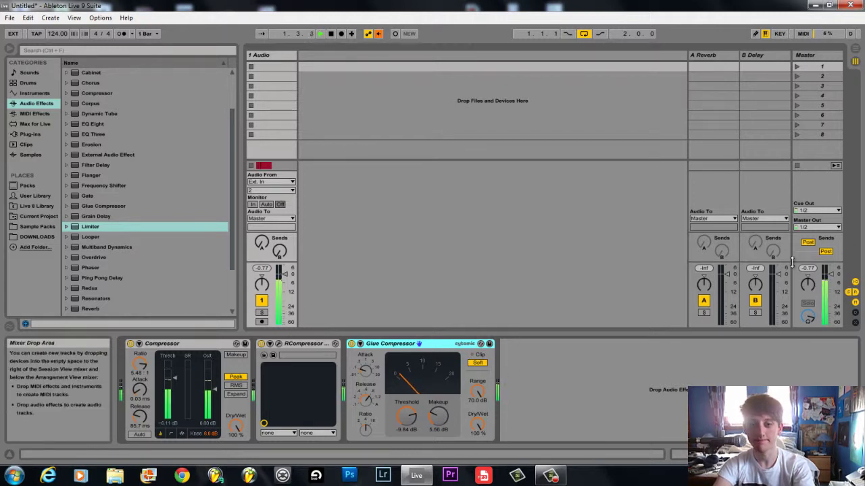
key("Tab")
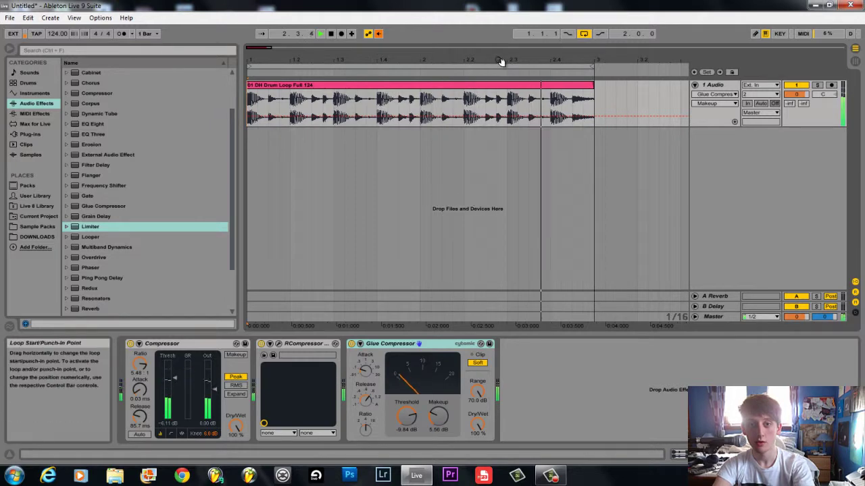
mouse_move(503, 60)
left_mouse_down()
mouse_move(534, 58)
mouse_move(498, 58)
left_mouse_up()
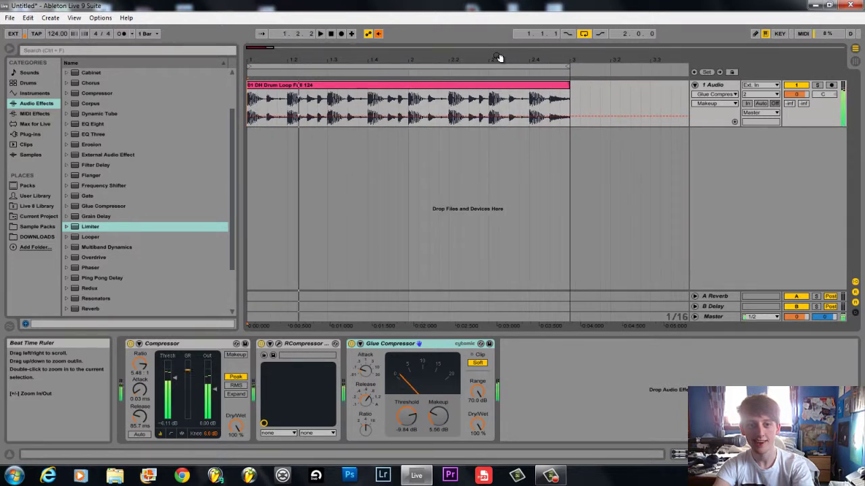
left_click_drag(477, 59, 453, 56)
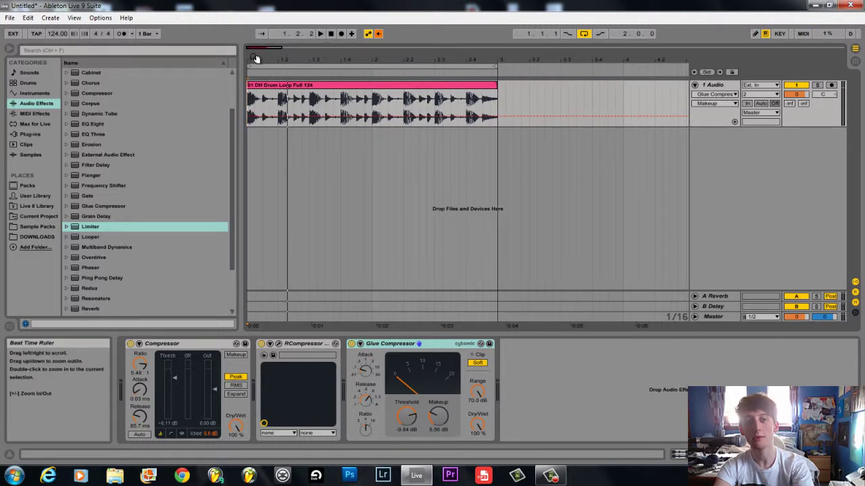